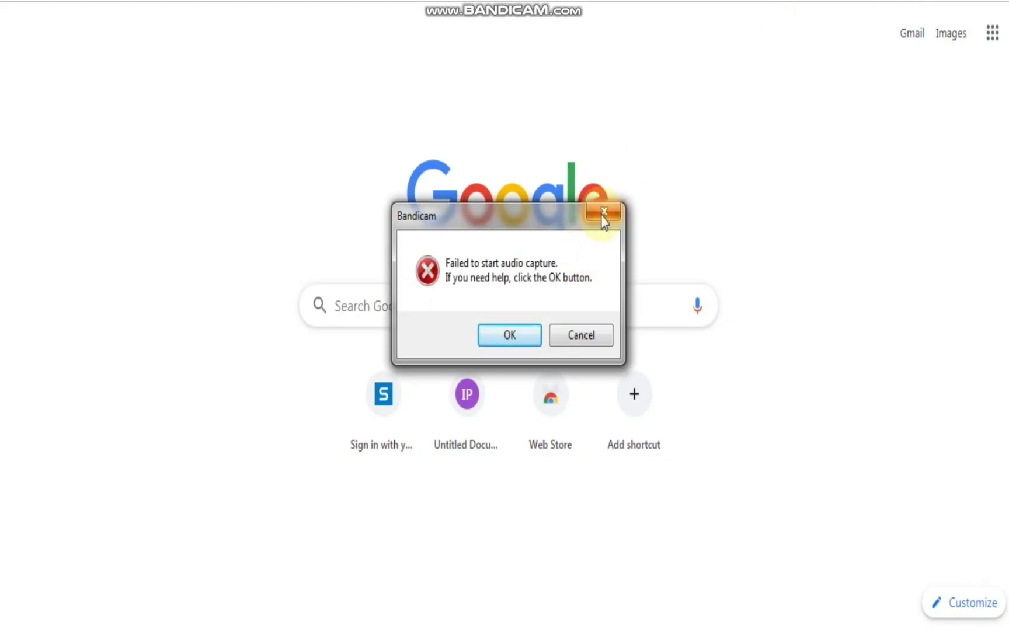
# Search Google for 'labview download' using the suggested query and view the results.
pyautogui.click(602, 216)
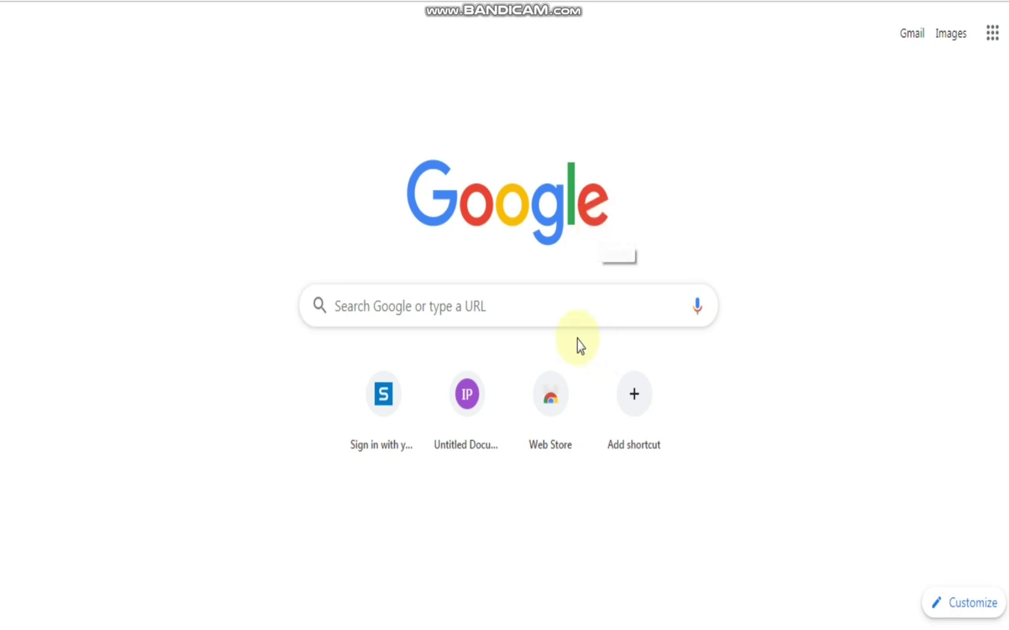
pyautogui.click(571, 312)
pyautogui.write('l')
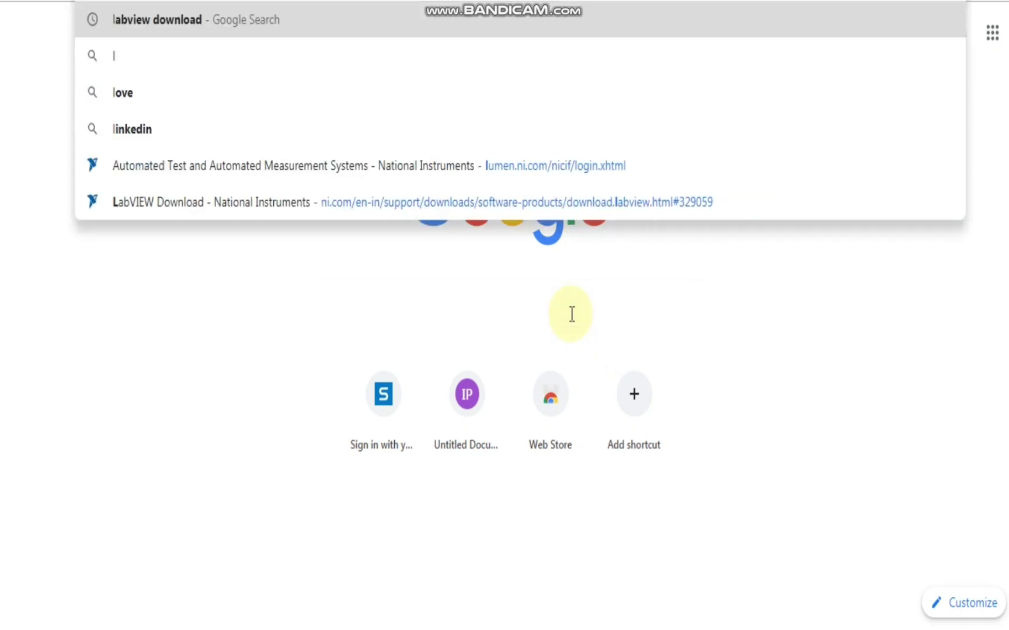
pyautogui.click(286, 36)
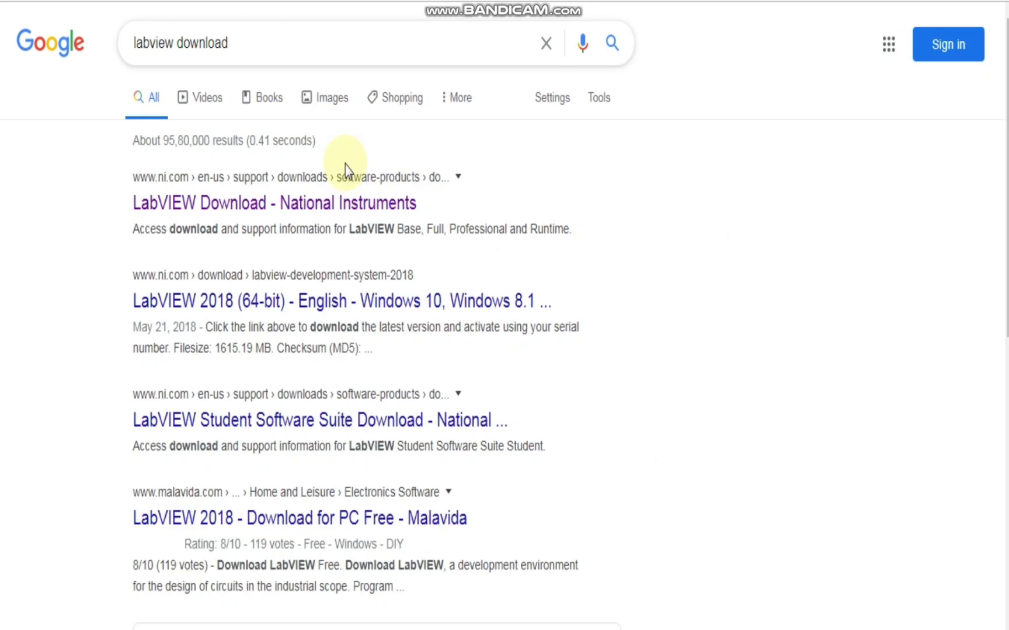
pyautogui.click(347, 203)
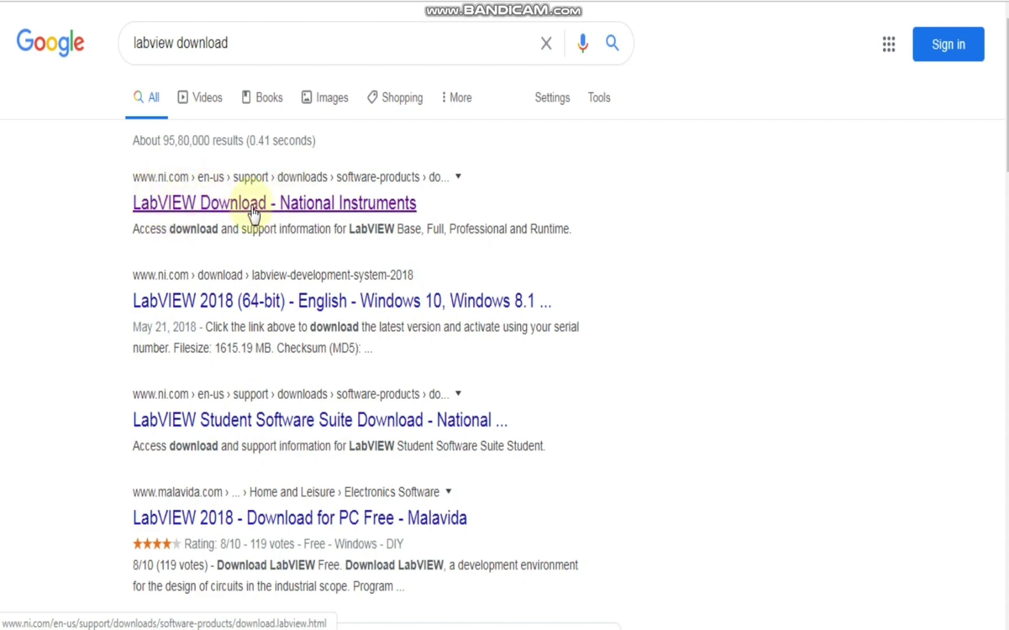
# Open the 'LabVIEW Download - National Instruments' result from the search results.
pyautogui.click(278, 203)
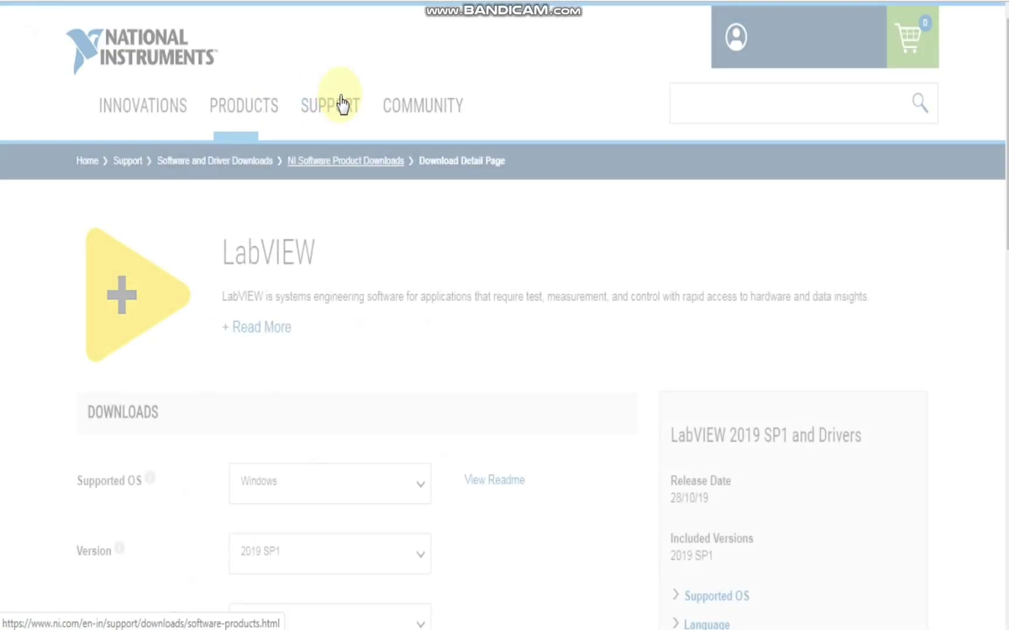
pyautogui.scroll(-2, 311, 158)
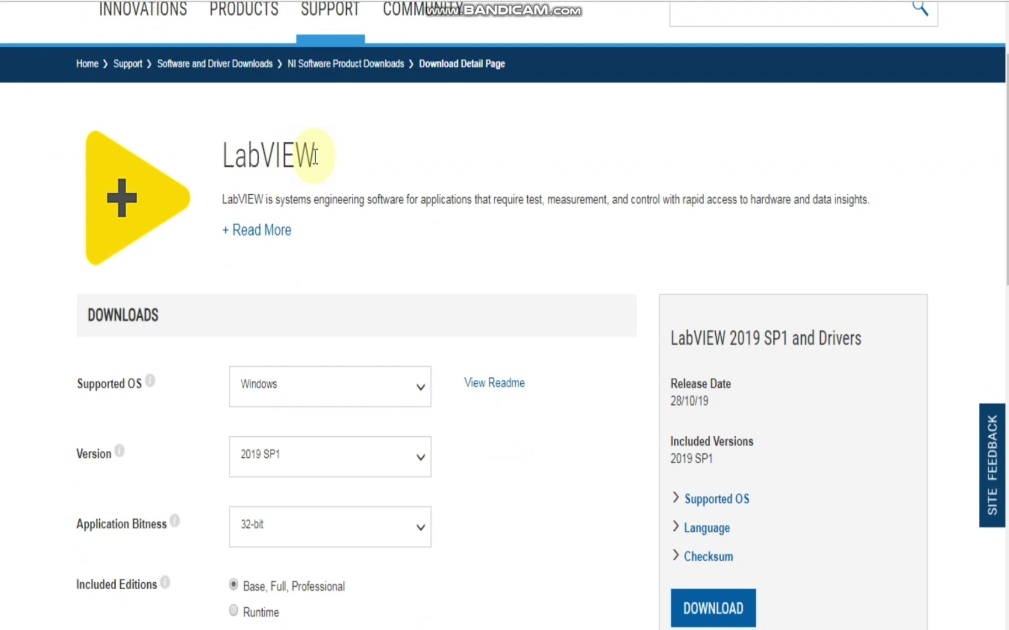
pyautogui.scroll(-2, 314, 158)
pyautogui.scroll(2, 330, 152)
pyautogui.scroll(2, 329, 152)
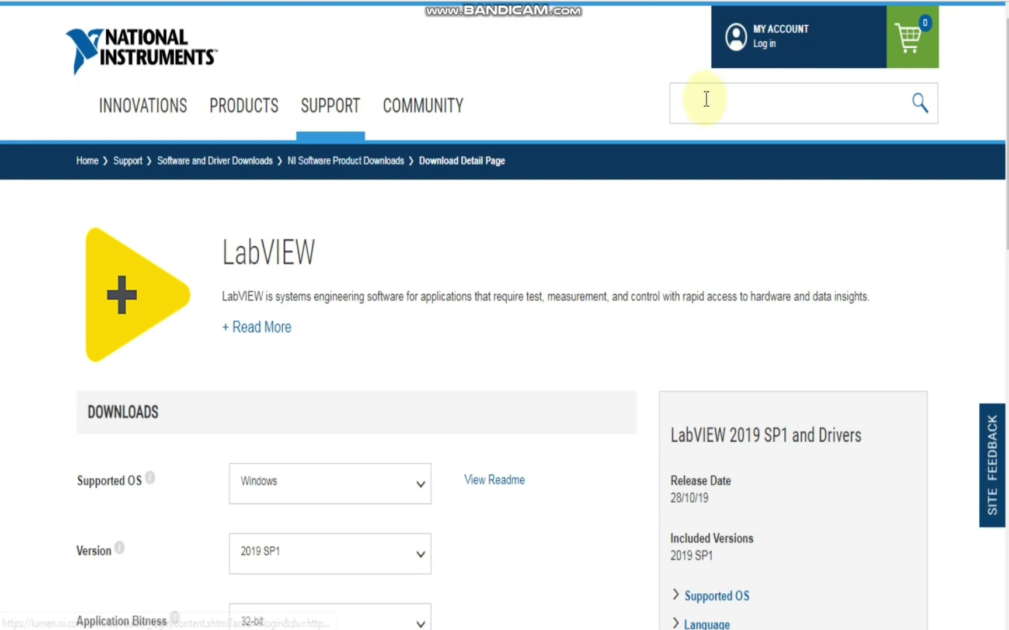
pyautogui.scroll(-2, 536, 134)
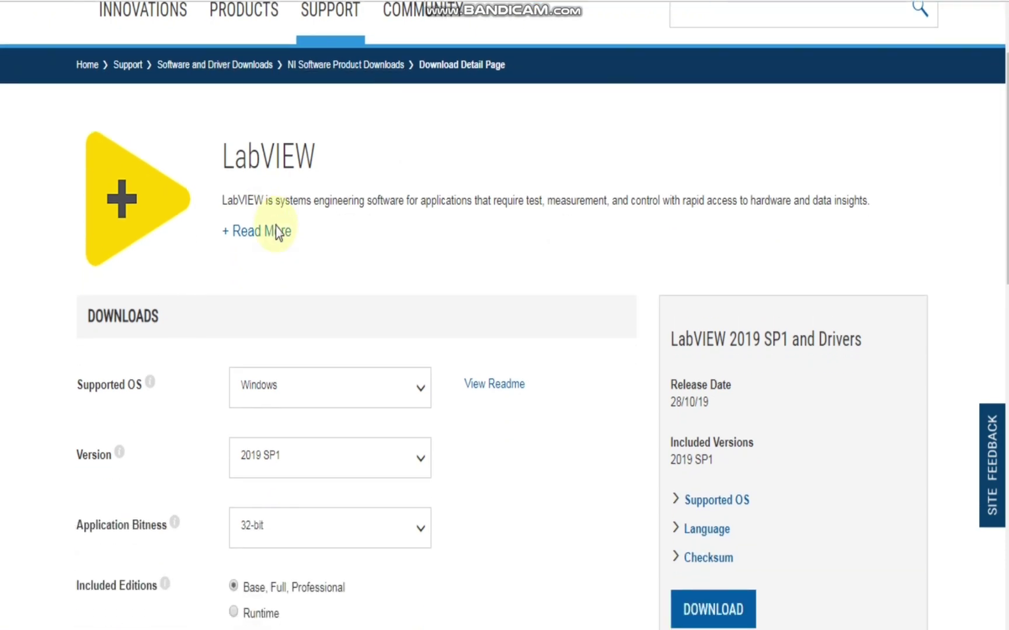
pyautogui.scroll(-3, 268, 229)
pyautogui.scroll(-2, 133, 261)
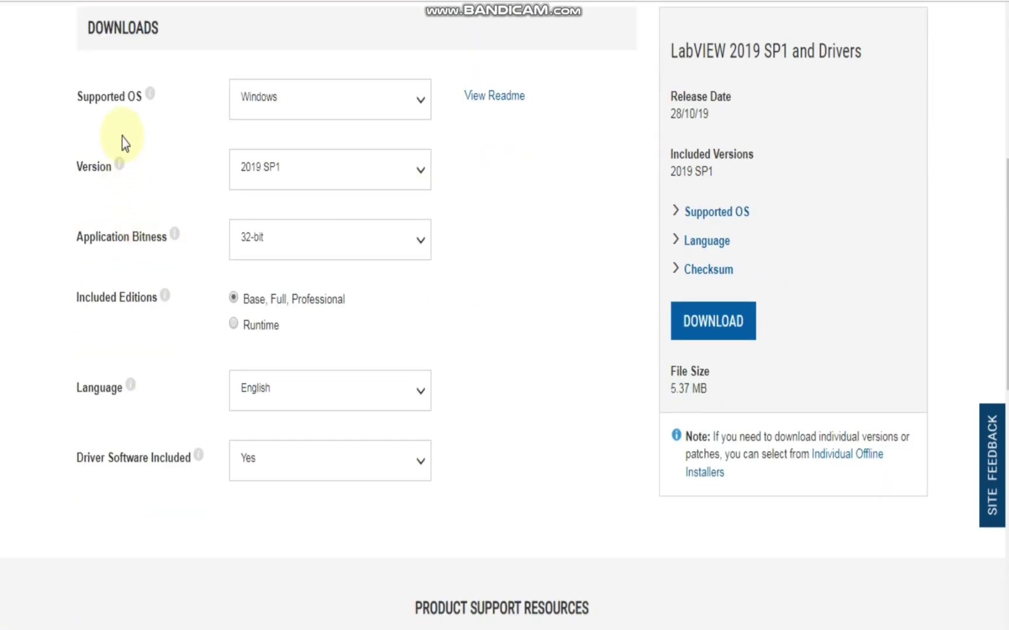
pyautogui.click(292, 98)
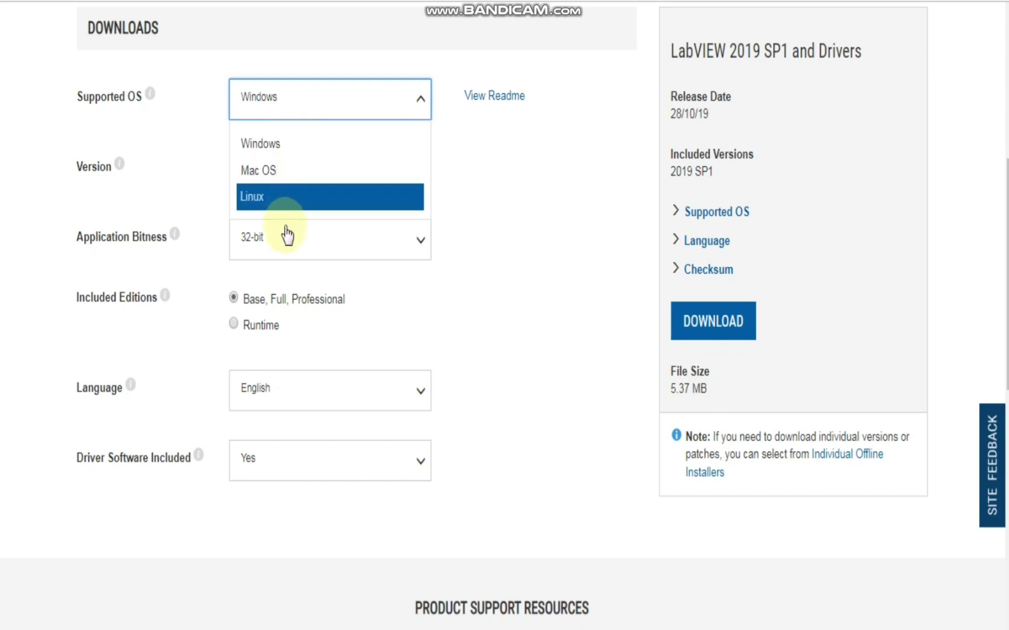
pyautogui.click(47, 225)
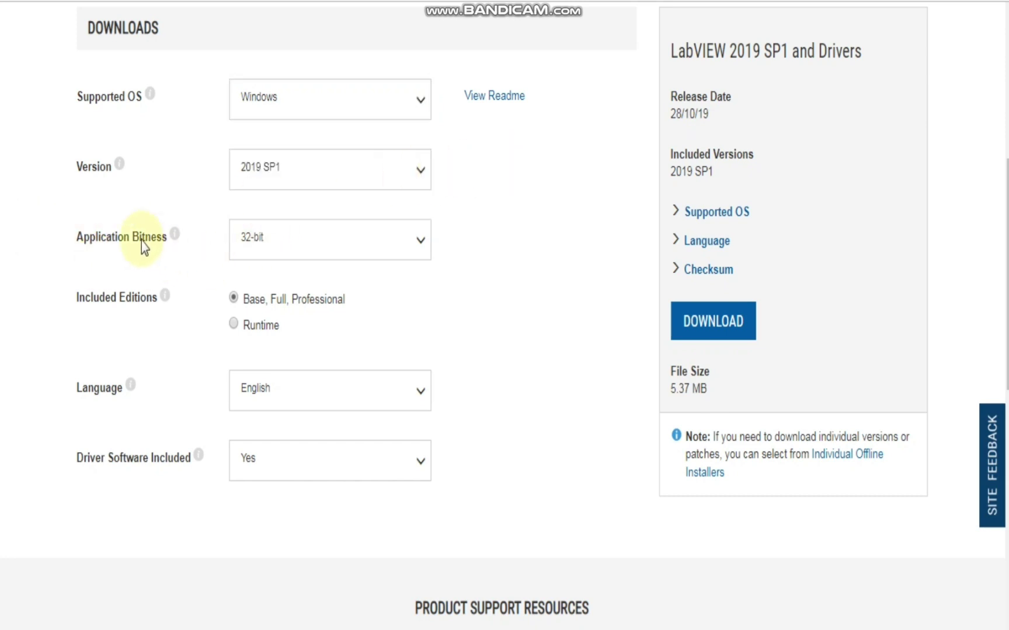
pyautogui.click(290, 177)
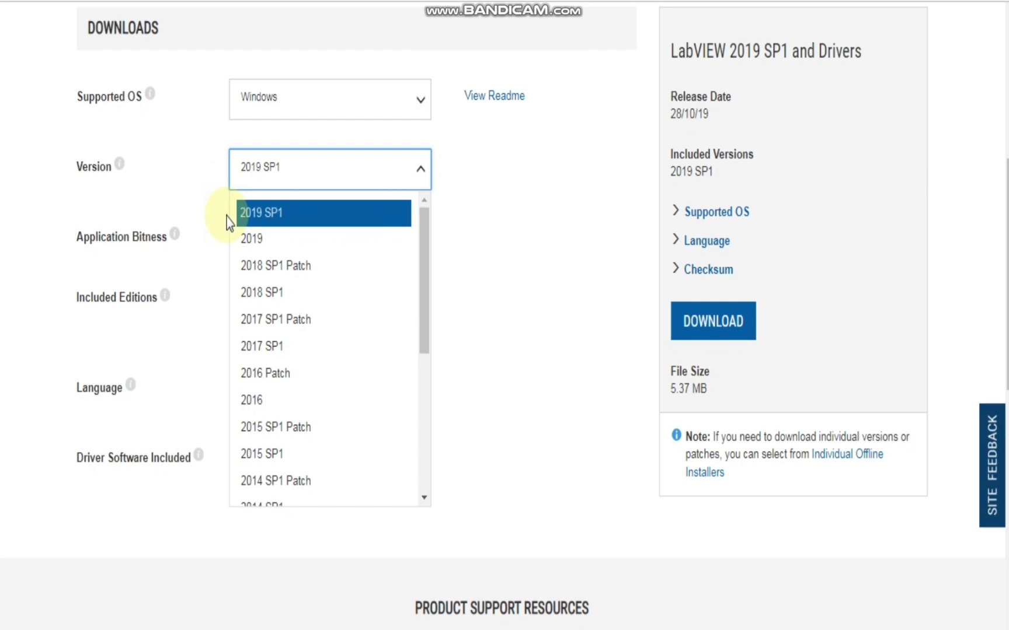
pyautogui.click(331, 238)
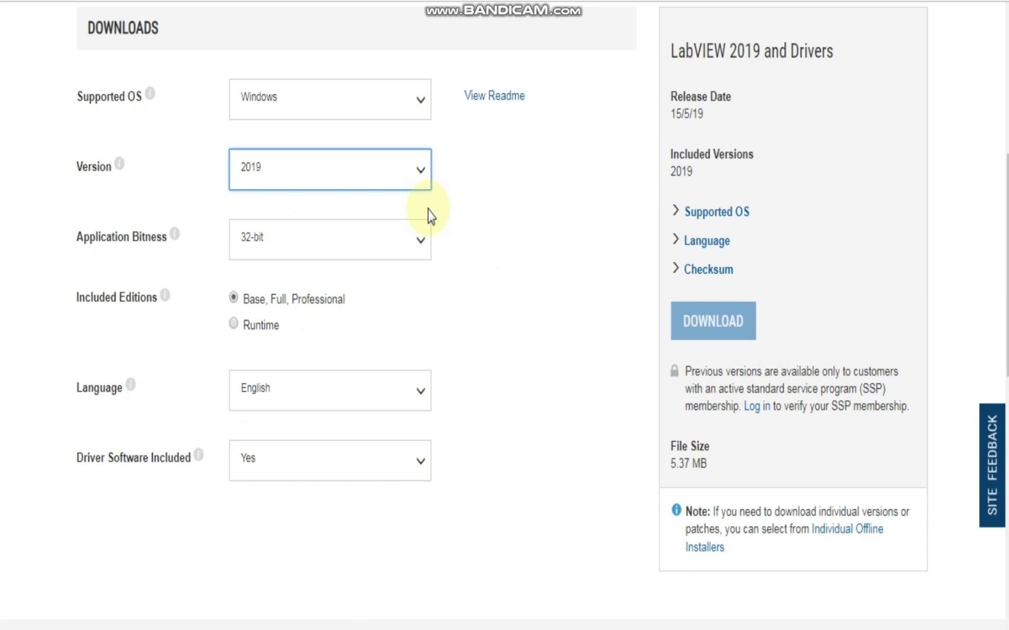
pyautogui.click(415, 181)
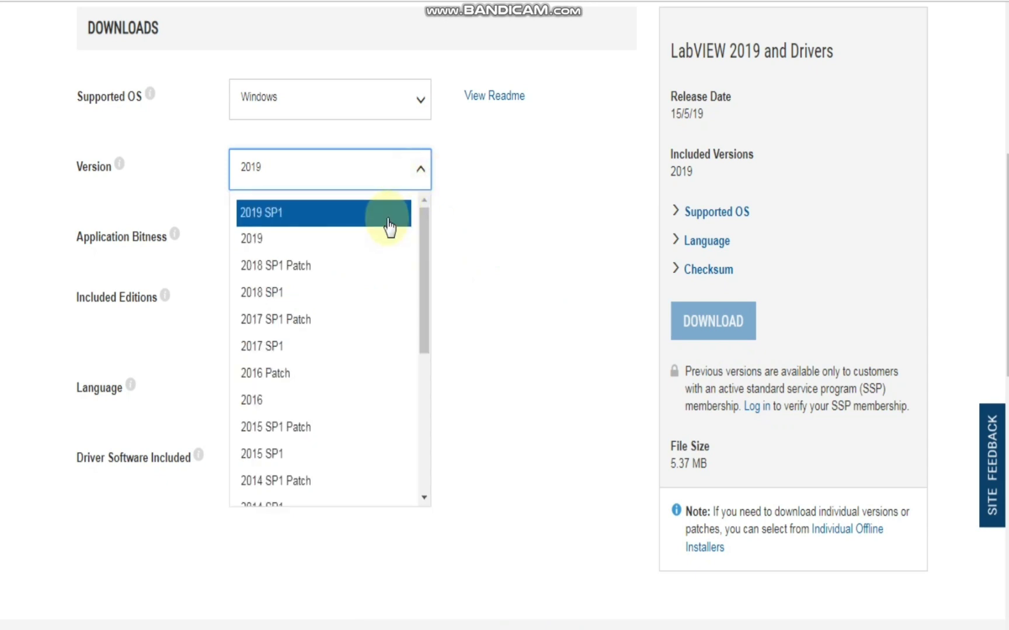
pyautogui.click(331, 211)
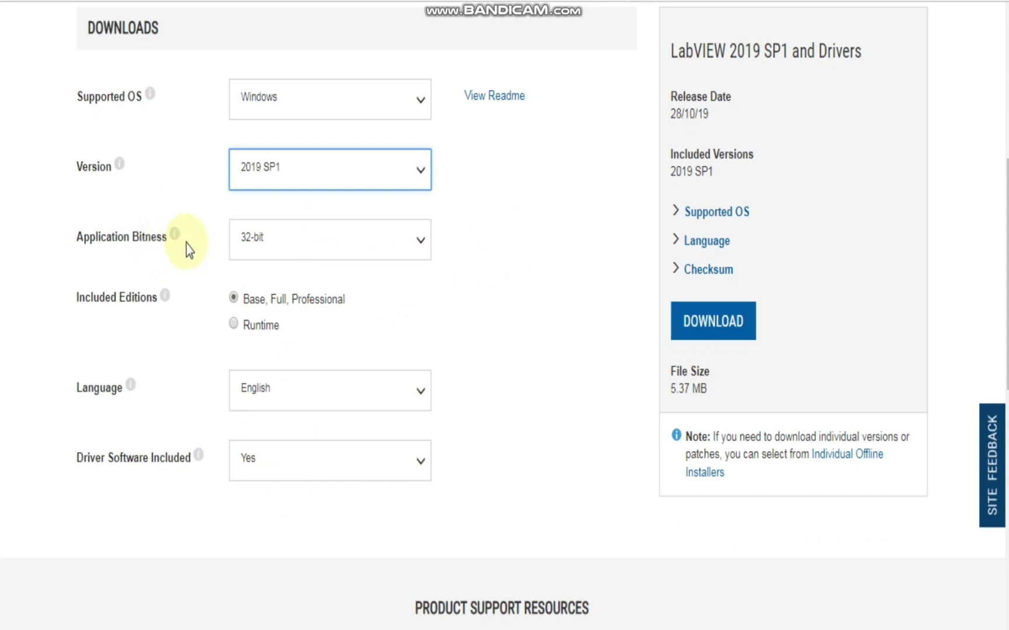
pyautogui.click(340, 251)
pyautogui.click(327, 310)
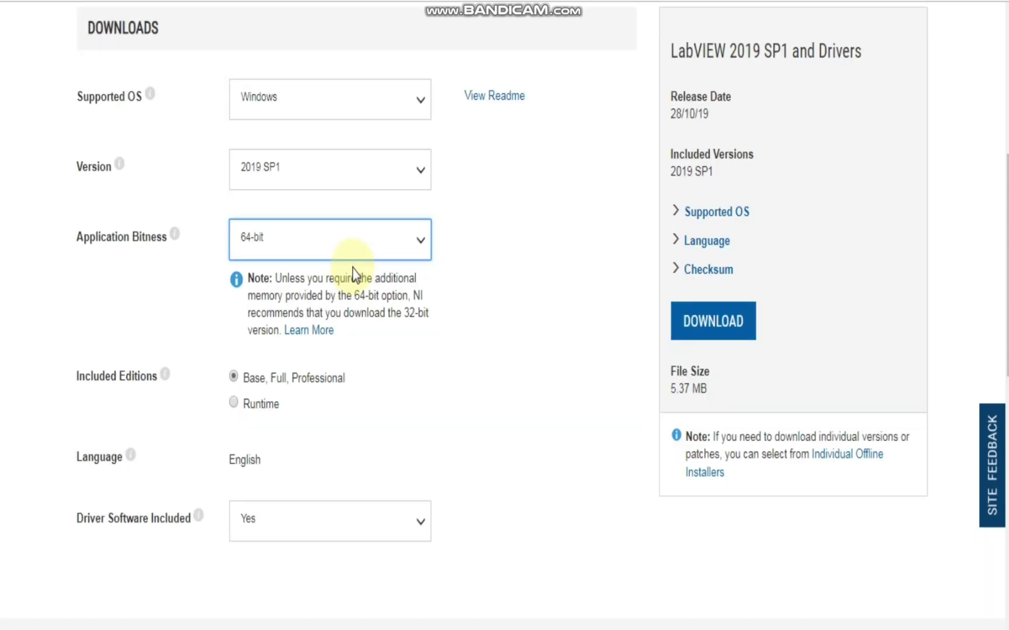
pyautogui.moveTo(246, 313); pyautogui.dragTo(327, 317)
pyautogui.click(420, 238)
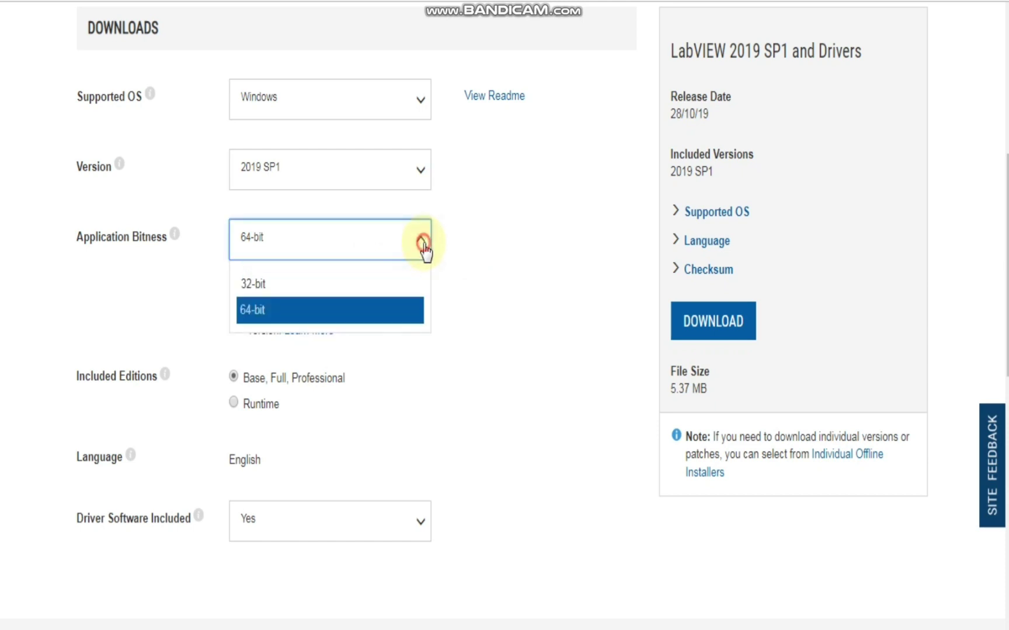
pyautogui.click(400, 282)
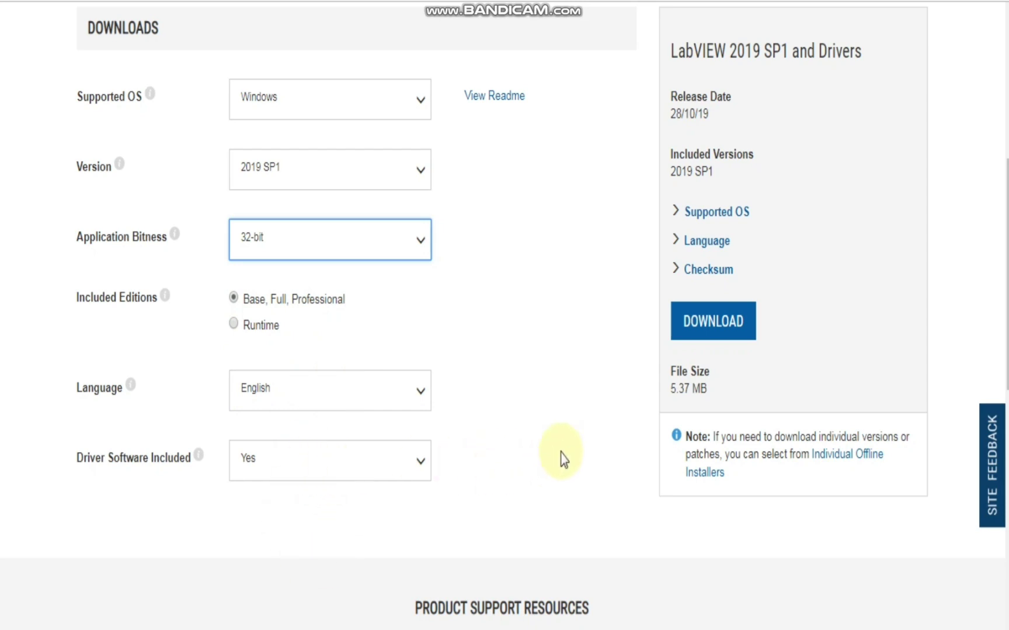
# Start the LabVIEW 2019 SP1 and Drivers download, bringing up the NI account prompt.
pyautogui.click(713, 321)
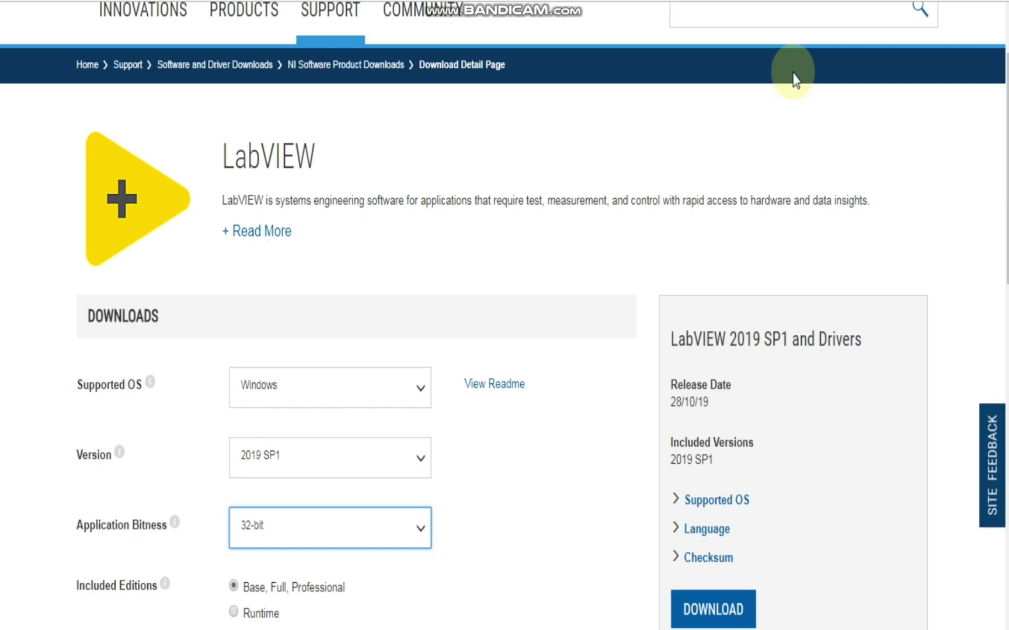
pyautogui.scroll(-2, 788, 102)
pyautogui.scroll(-5, 757, 236)
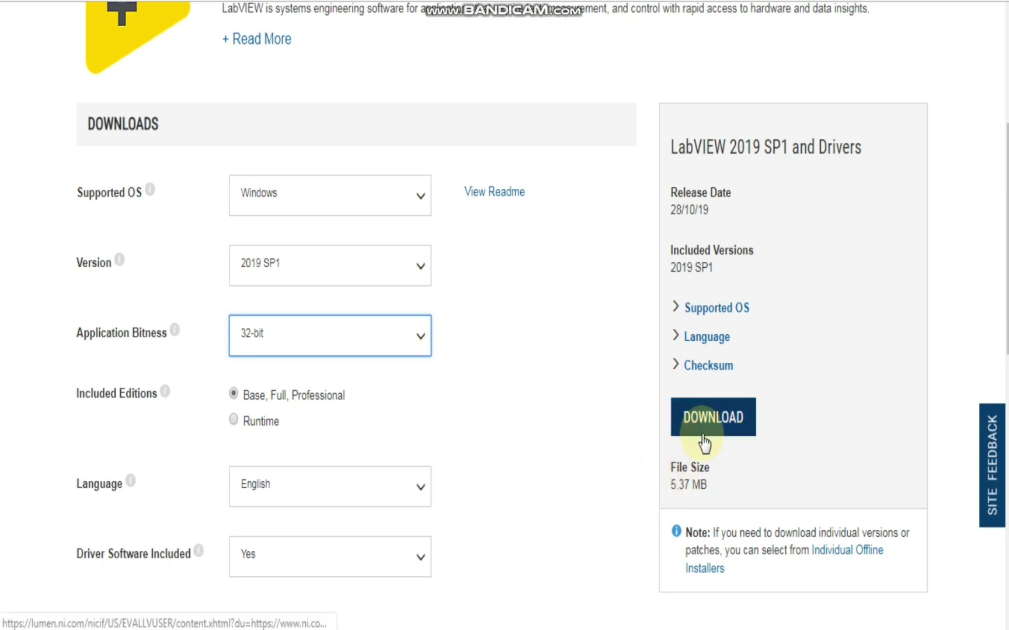
pyautogui.click(708, 418)
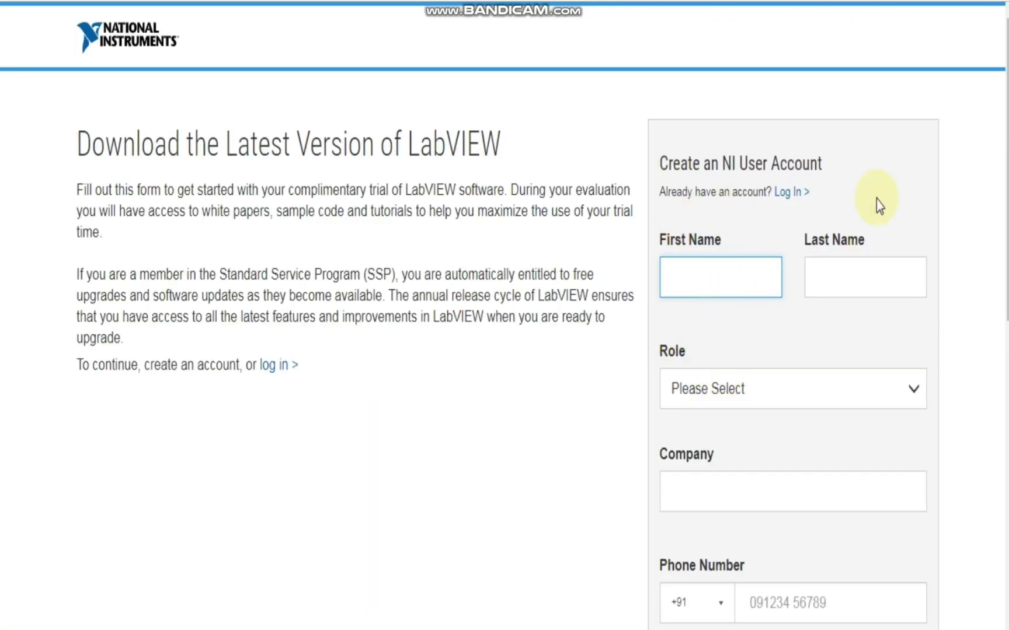
# Log in to the existing NI account with the saved email and password.
pyautogui.click(787, 198)
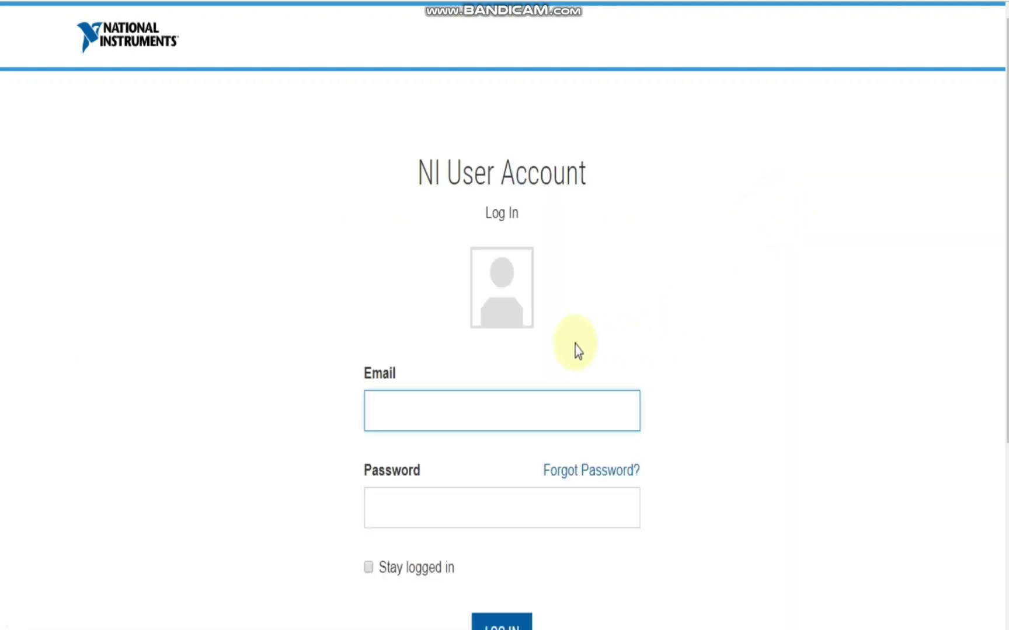
pyautogui.click(541, 403)
pyautogui.click(504, 457)
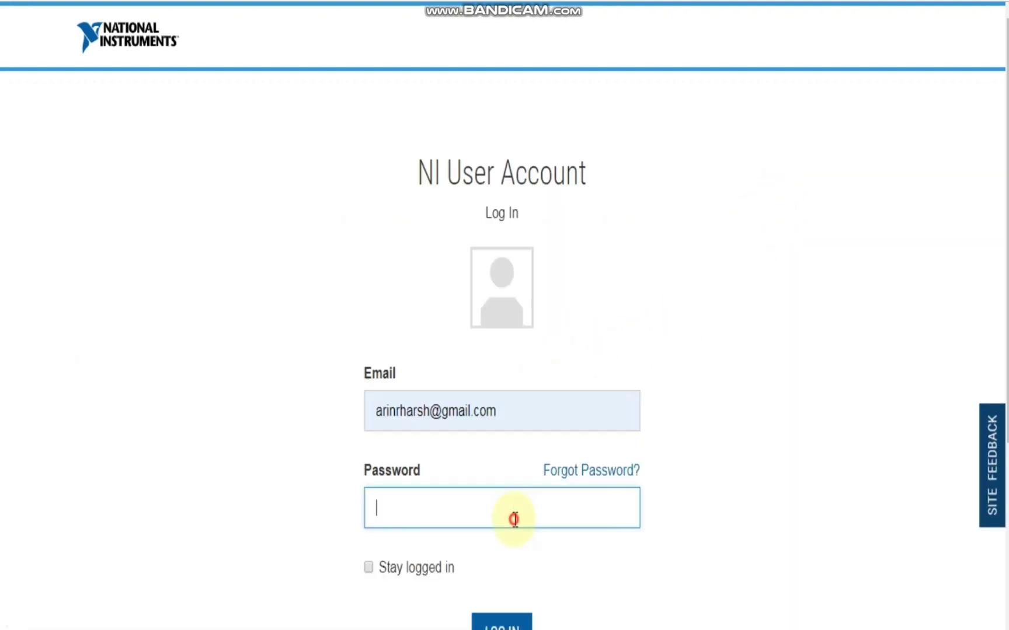
pyautogui.click(515, 517)
pyautogui.scroll(-2, 515, 519)
pyautogui.click(501, 537)
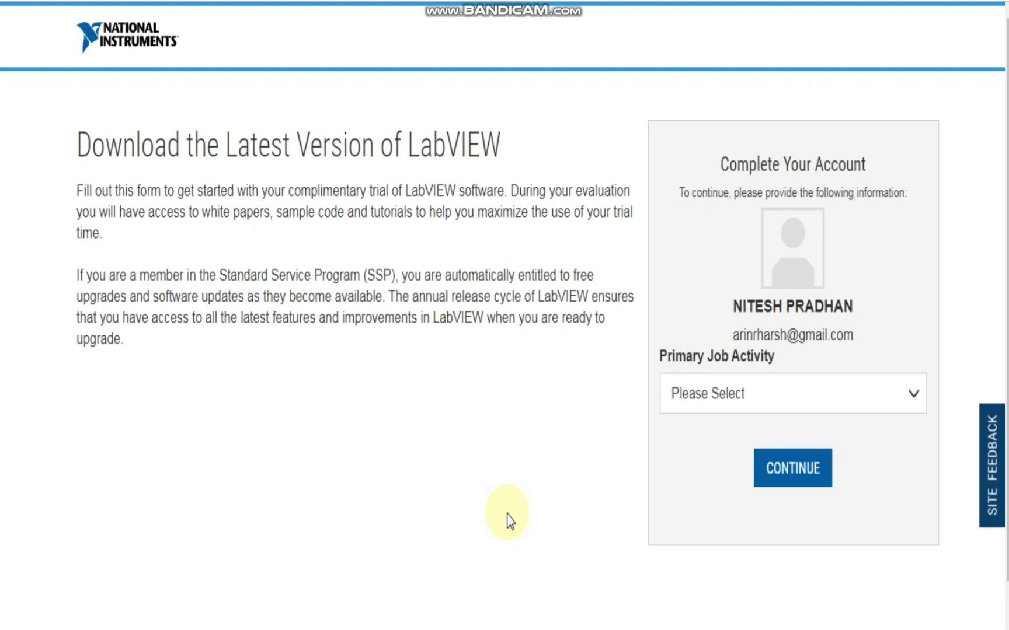
# Complete the account with Teaching as primary job activity and continue to the download page.
pyautogui.click(879, 394)
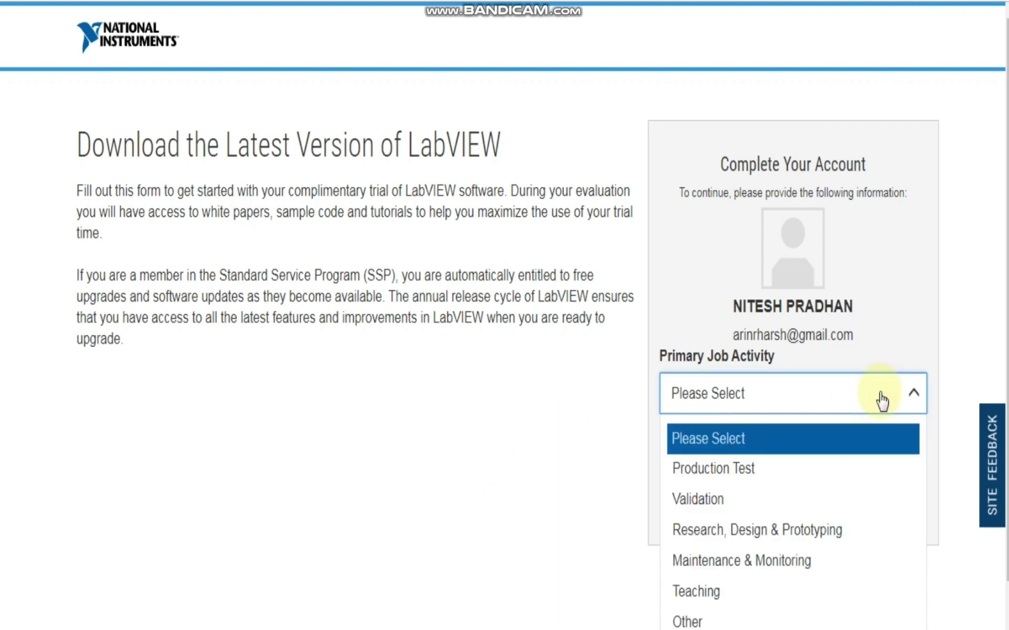
pyautogui.click(746, 589)
pyautogui.click(789, 472)
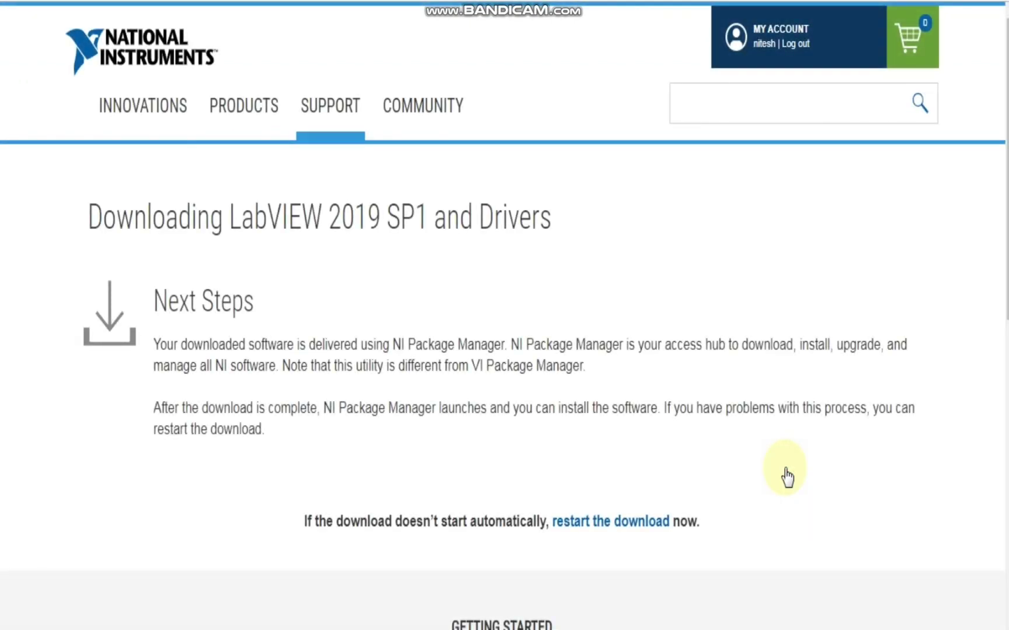
pyautogui.scroll(-1, 781, 425)
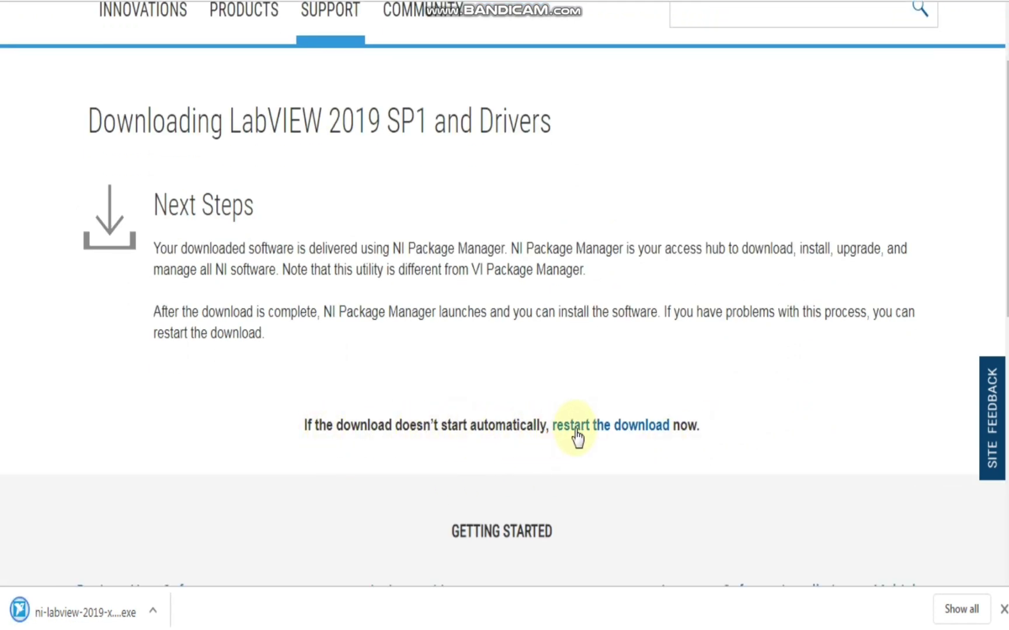
# Show the downloaded ni-labview-2019 installer in its Downloads folder and select it.
pyautogui.click(44, 613)
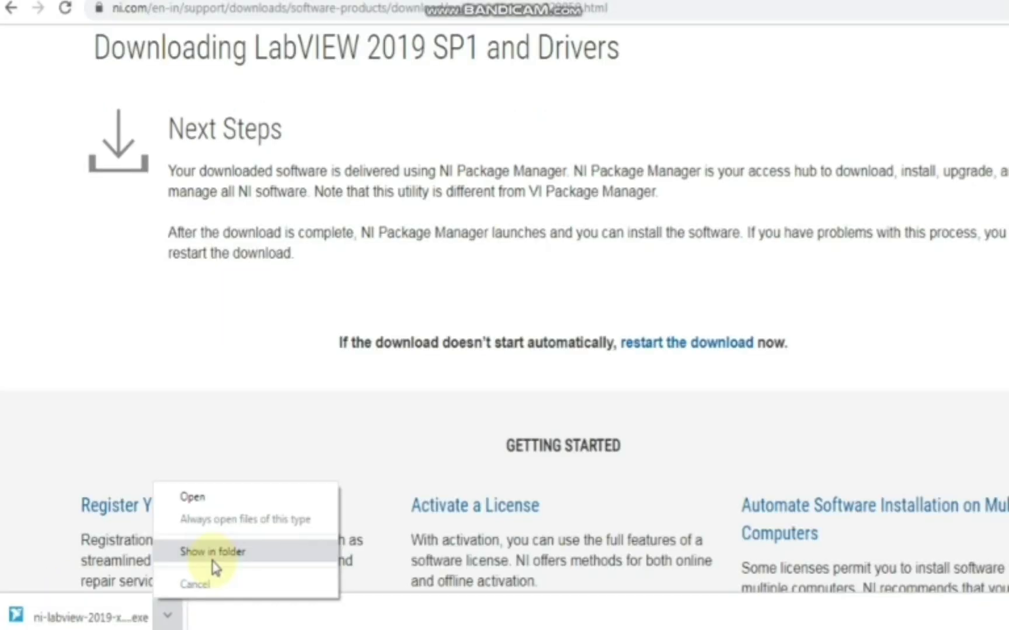
pyautogui.click(213, 552)
pyautogui.click(346, 276)
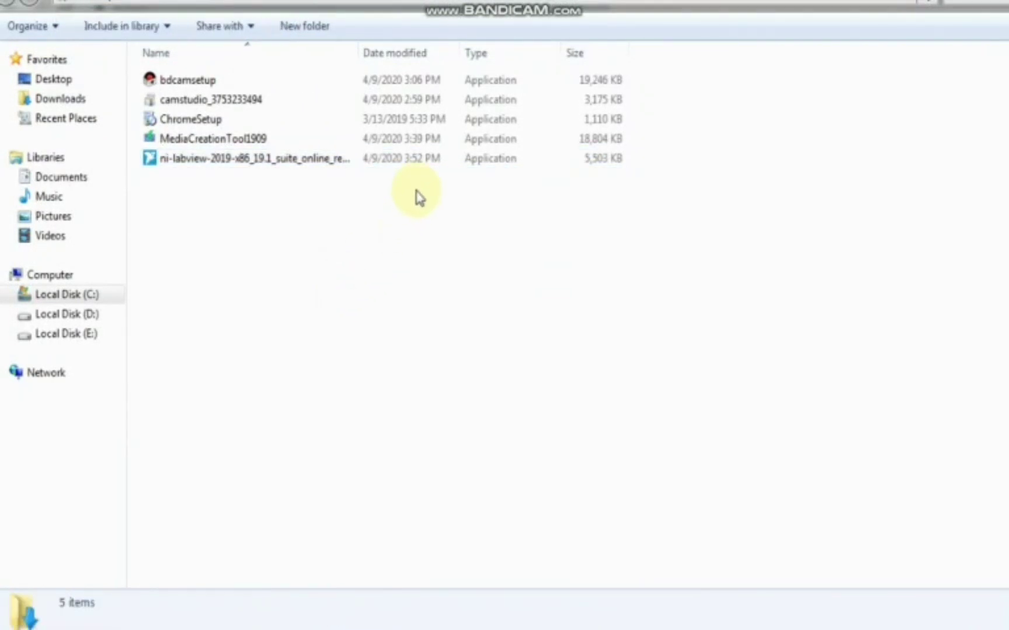
pyautogui.click(426, 159)
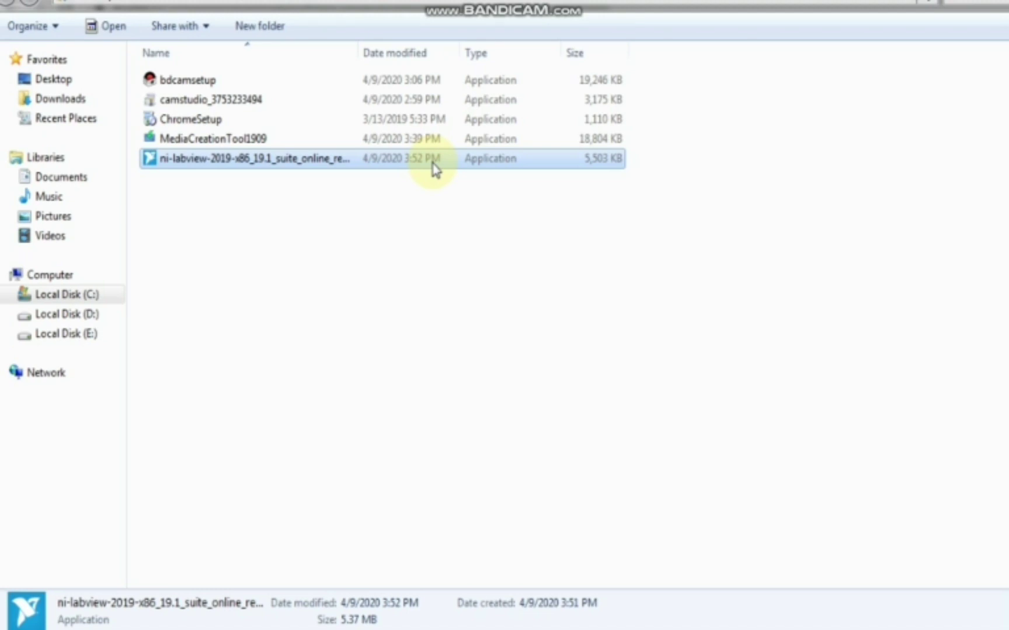
# Launch the installer past the security warning, accept the NI Package Manager license and reach the install summary.
pyautogui.doubleClick(434, 160)
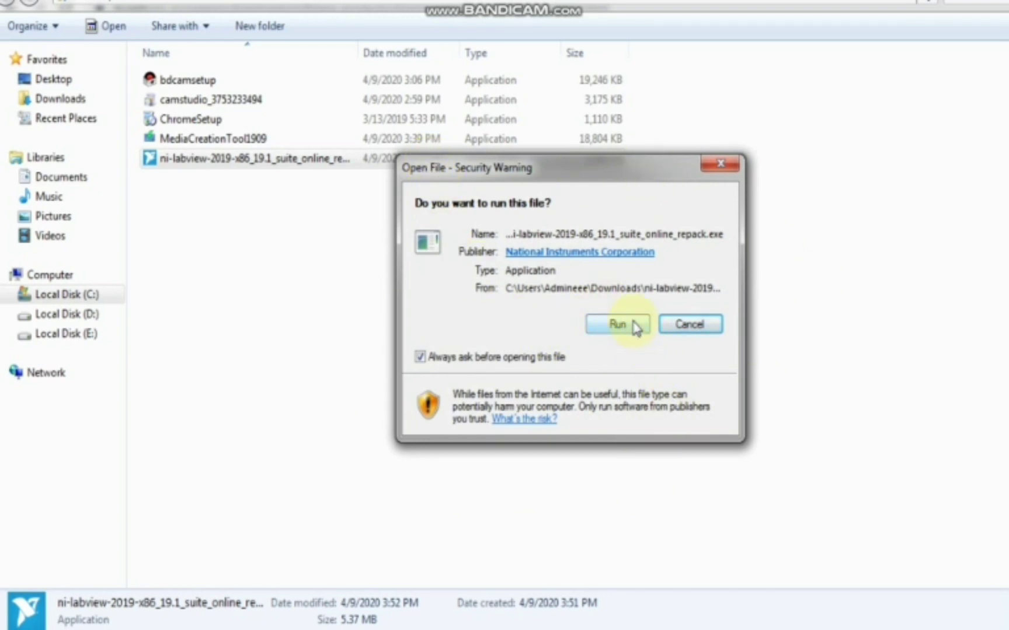
pyautogui.click(618, 324)
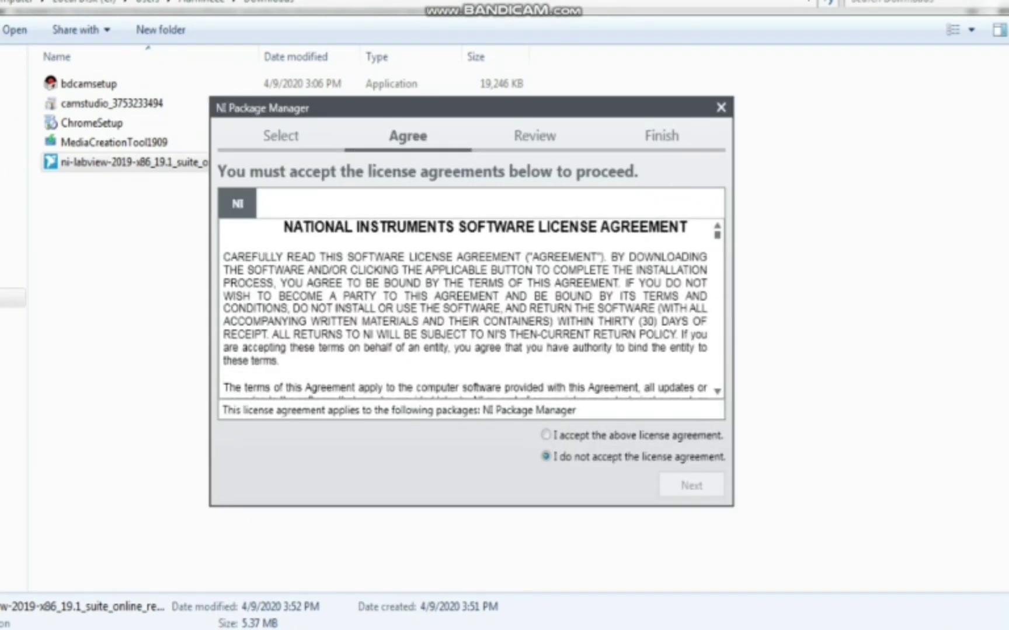
pyautogui.click(583, 436)
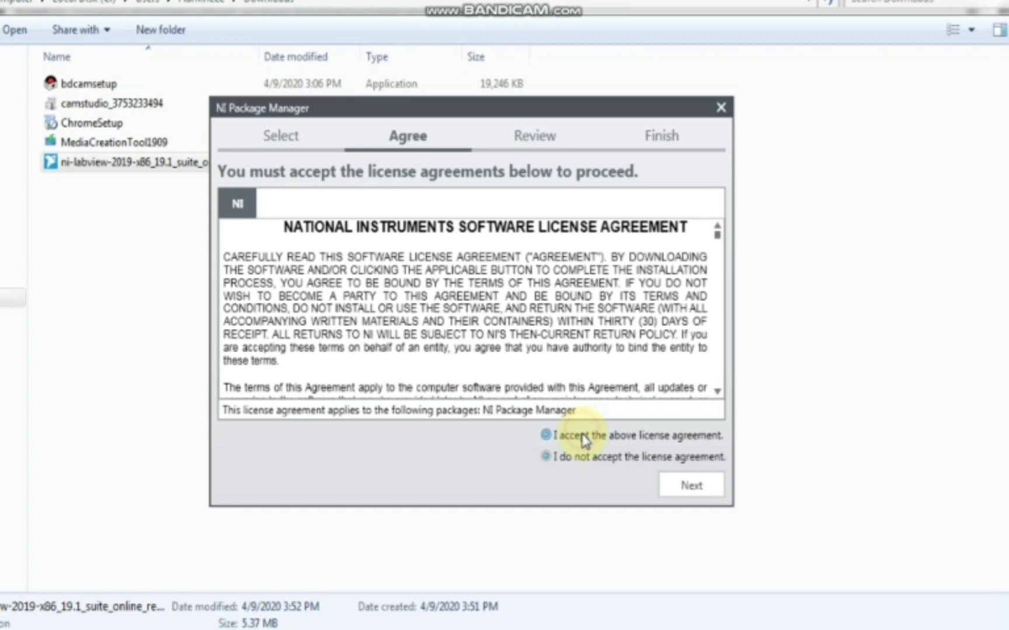
pyautogui.click(678, 486)
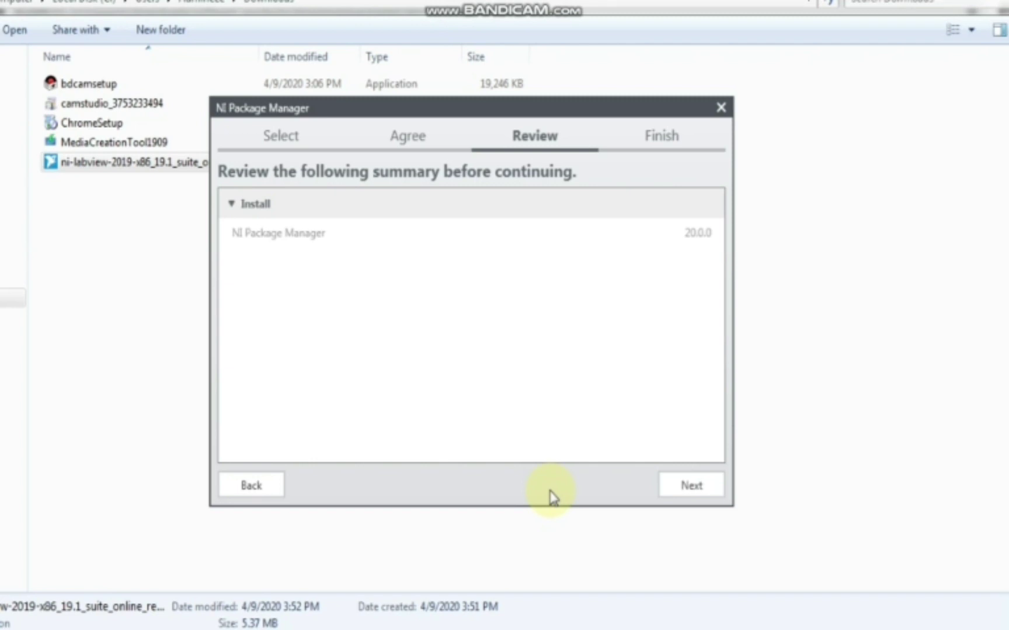
pyautogui.click(252, 209)
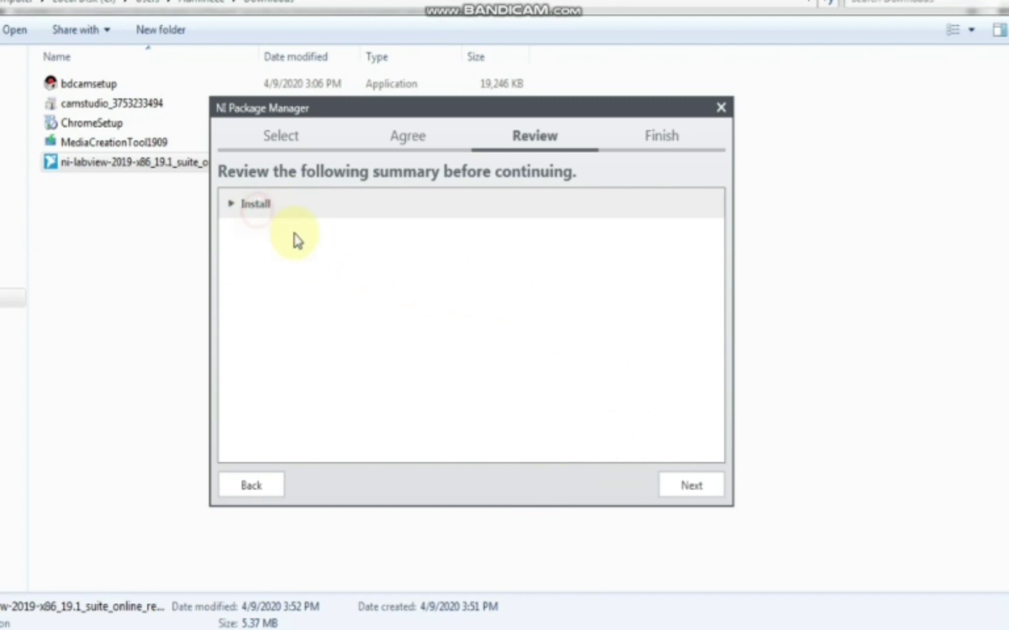
# Install NI Package Manager and wait for the LabVIEW and Drivers Select products page.
pyautogui.click(669, 485)
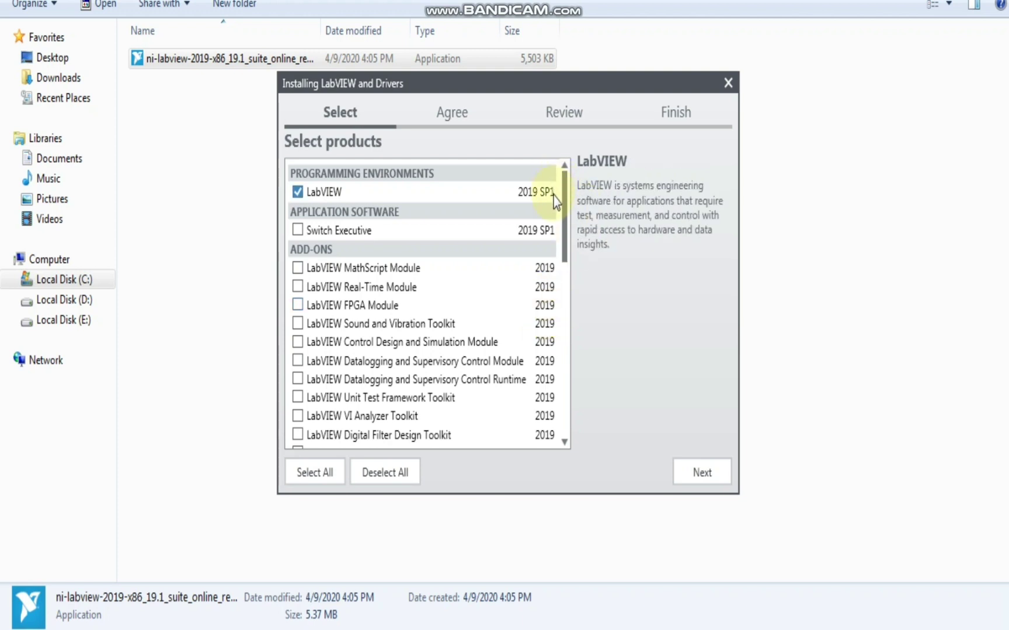
pyautogui.moveTo(426, 192)
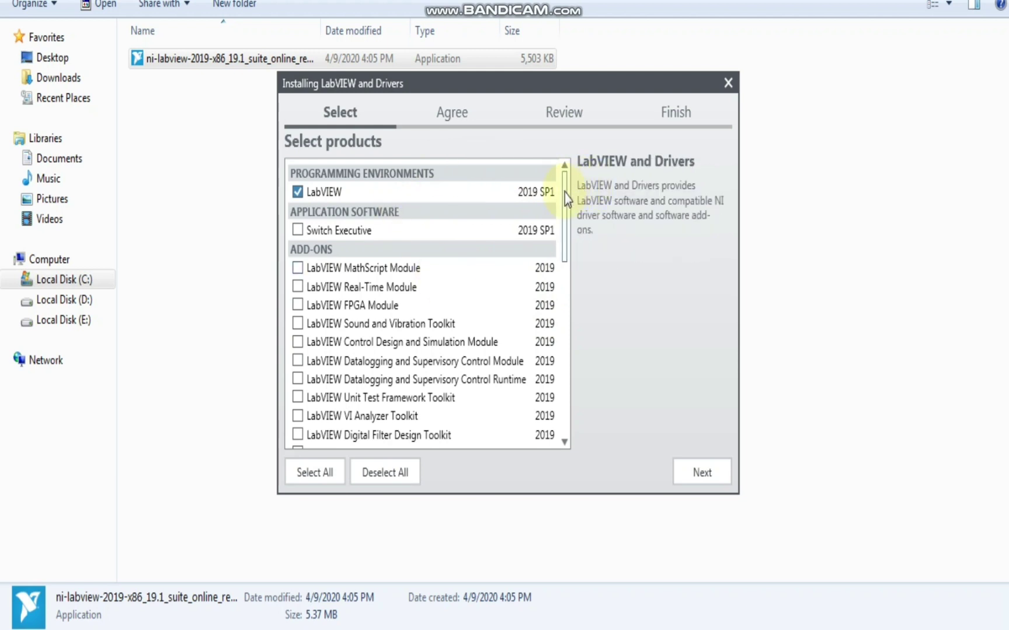
pyautogui.moveTo(565, 194); pyautogui.dragTo(572, 189)
pyautogui.moveTo(565, 203)
pyautogui.mouseDown()
pyautogui.moveTo(559, 257)
pyautogui.moveTo(566, 207)
pyautogui.mouseUp()
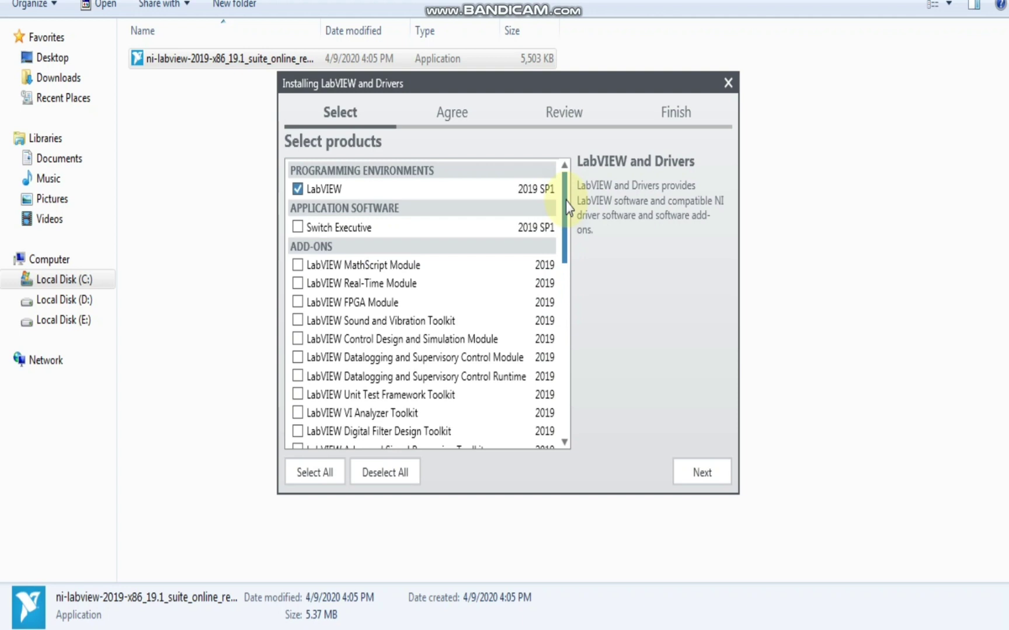
pyautogui.moveTo(568, 204); pyautogui.dragTo(568, 200)
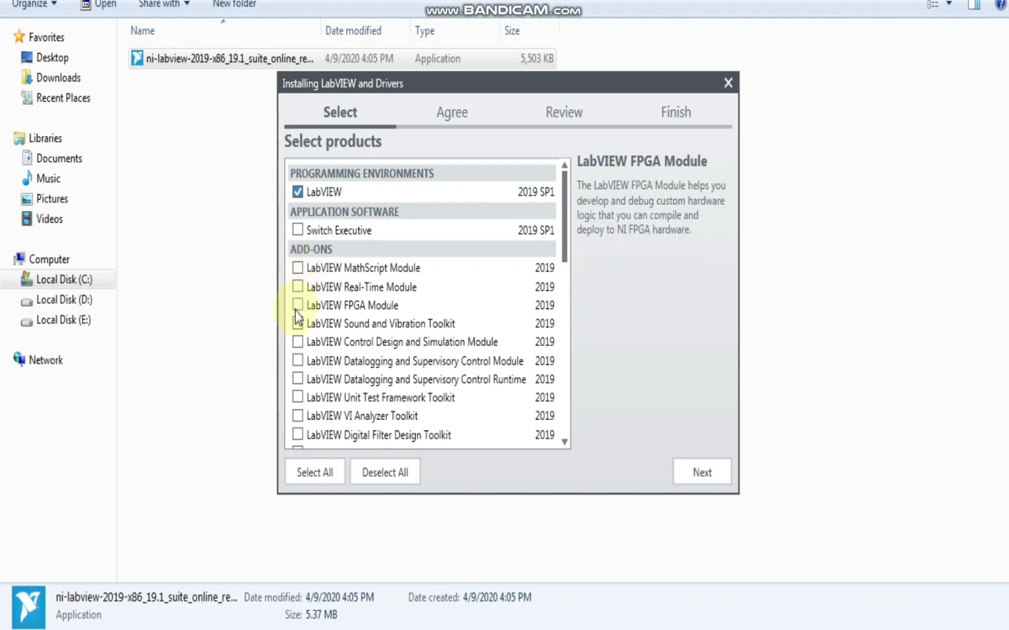
pyautogui.scroll(-1, 297, 315)
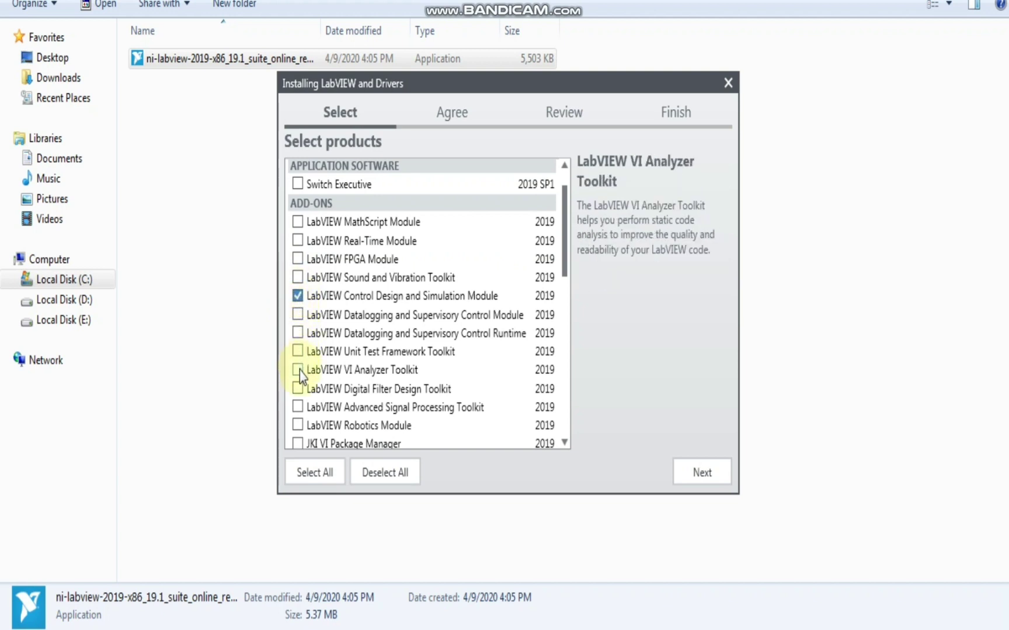
pyautogui.scroll(-1, 300, 372)
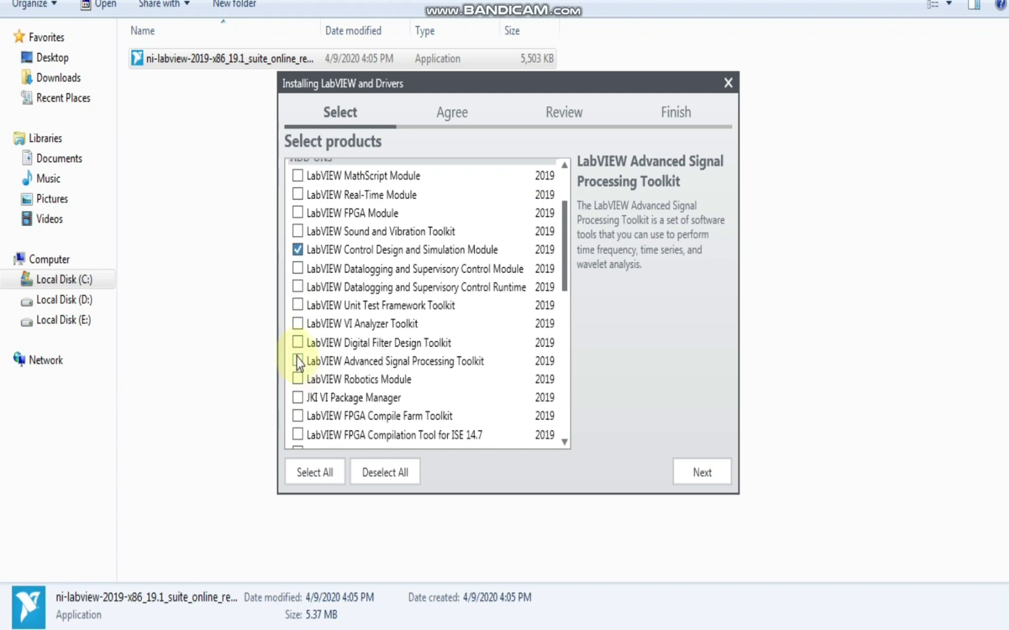
# Tick JKI VI Package Manager and Digital Filter Design Toolkit in the products list.
pyautogui.click(298, 397)
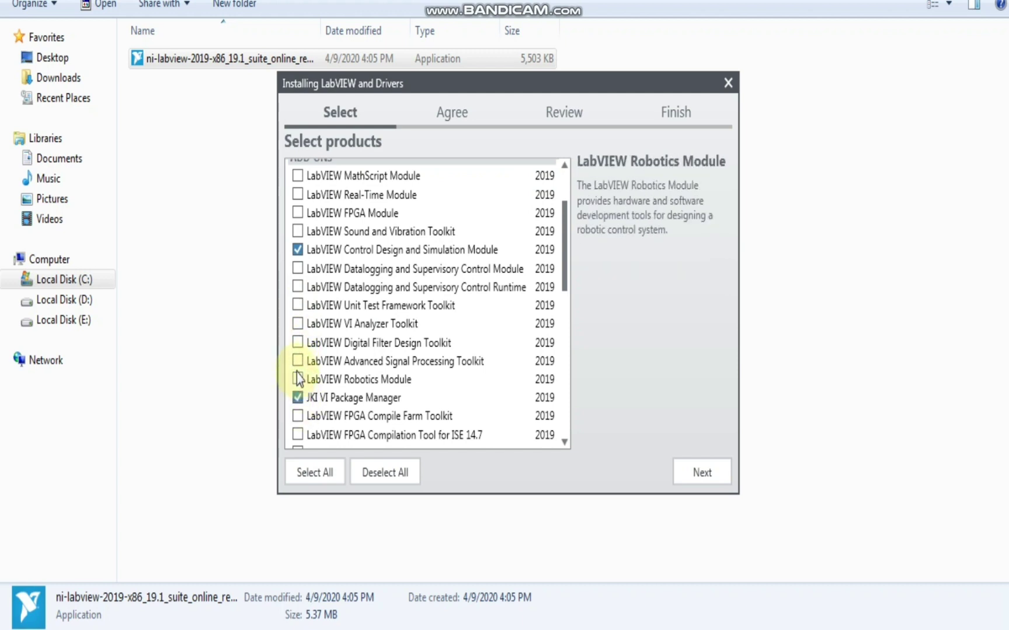
pyautogui.click(296, 361)
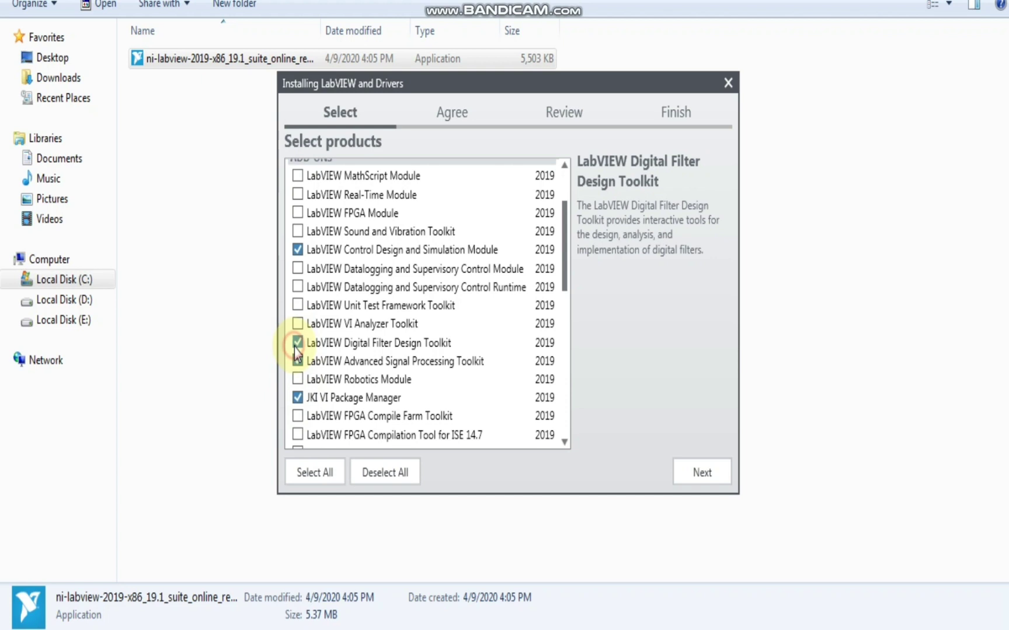
pyautogui.scroll(-2, 296, 355)
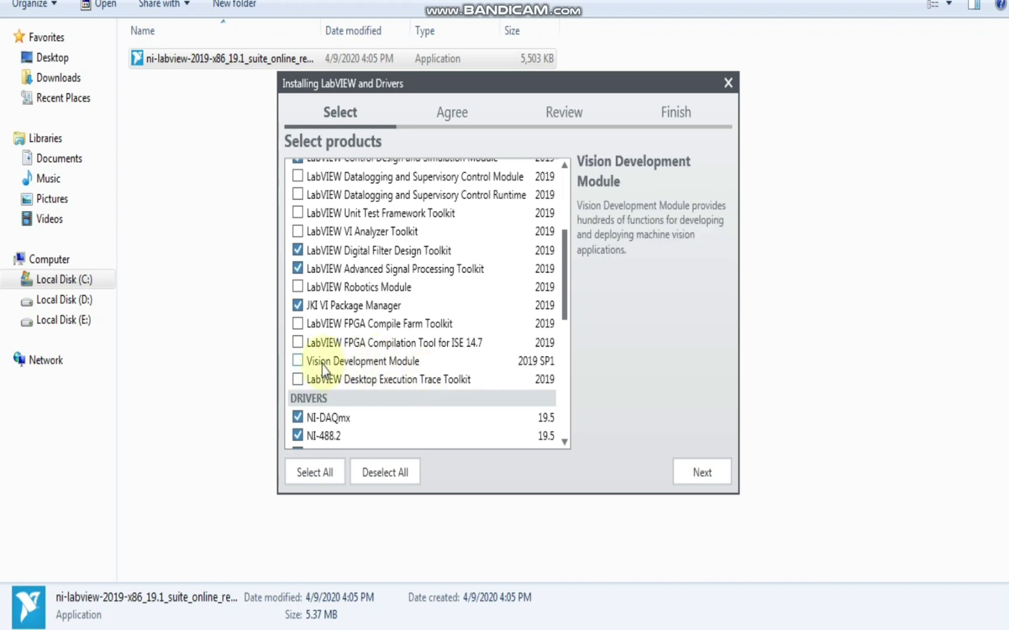
pyautogui.moveTo(362, 324)
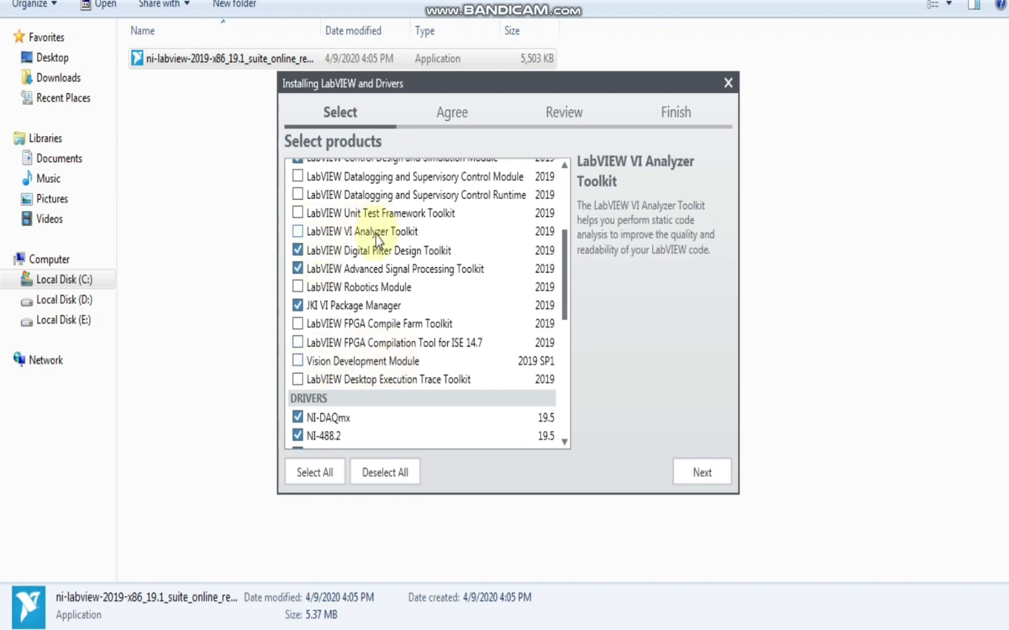
pyautogui.scroll(1, 378, 236)
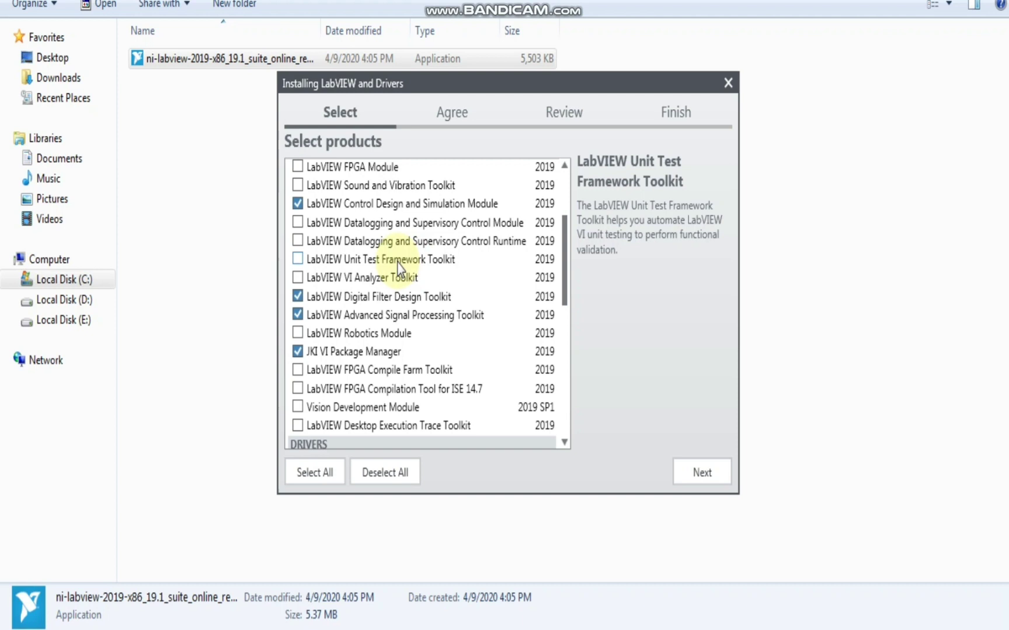
pyautogui.scroll(1, 398, 266)
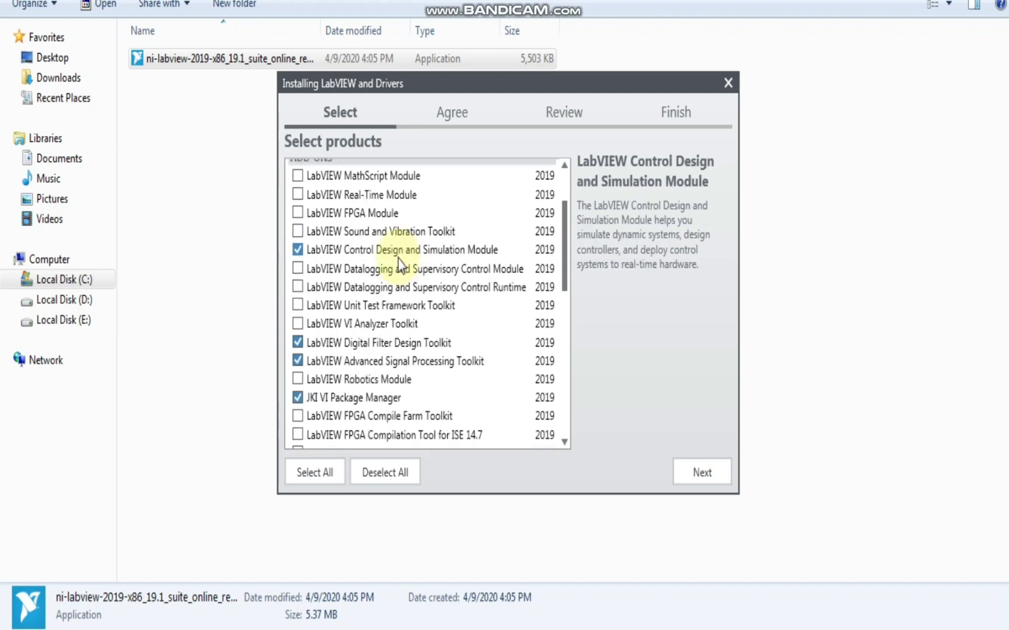
pyautogui.scroll(1, 352, 242)
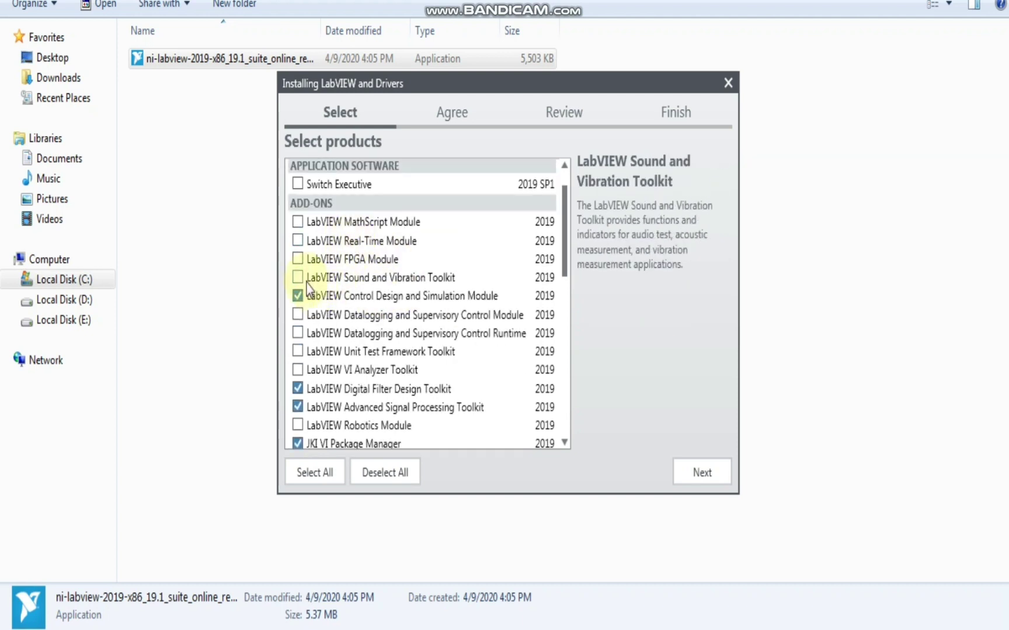
pyautogui.scroll(-1, 345, 281)
pyautogui.scroll(-3, 348, 280)
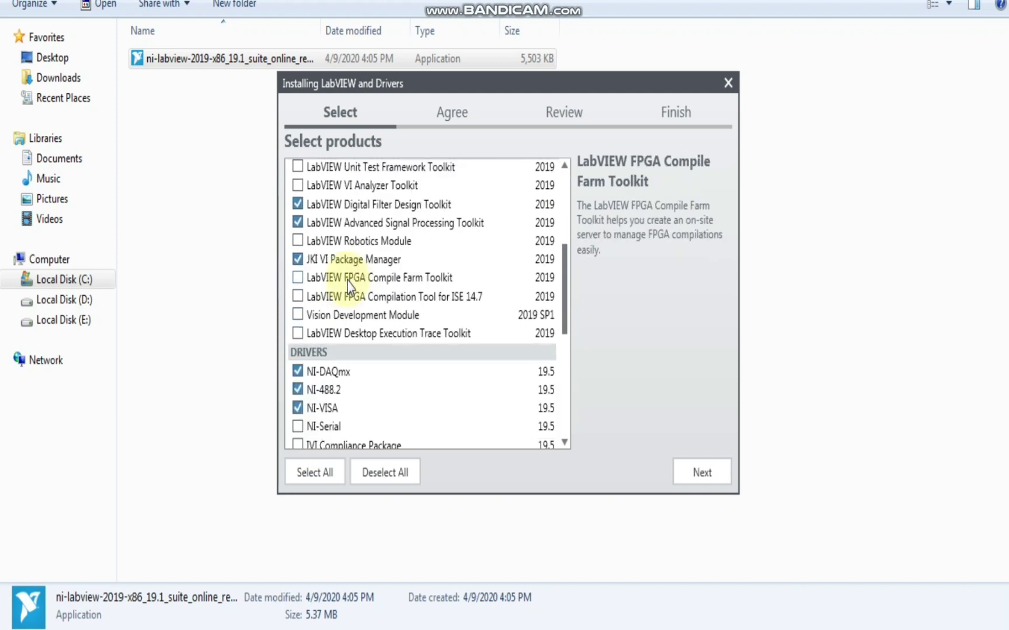
pyautogui.scroll(-2, 348, 283)
pyautogui.scroll(-3, 332, 355)
pyautogui.scroll(-4, 315, 315)
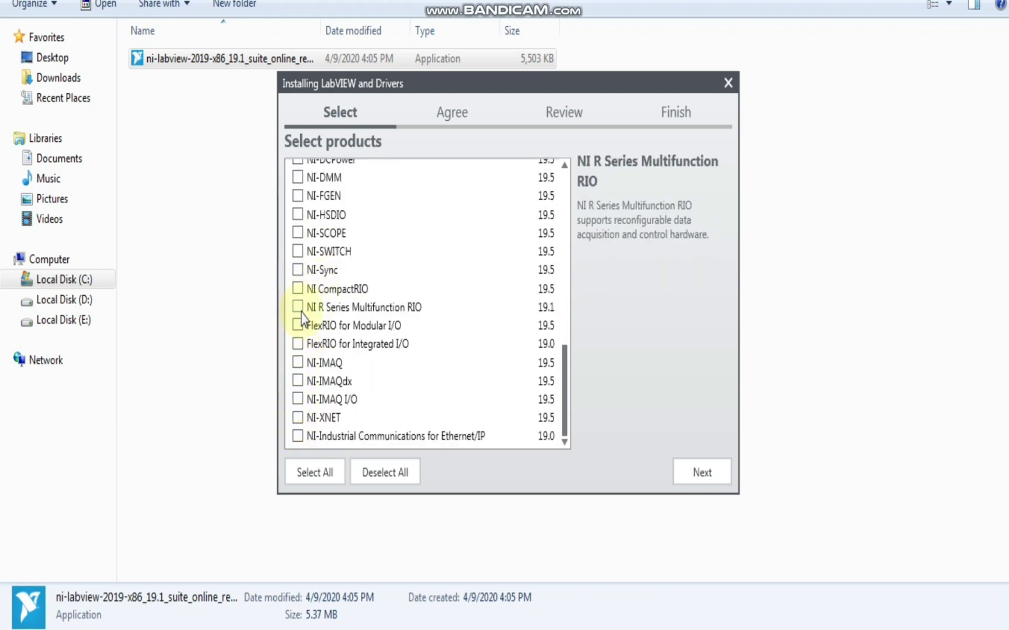
pyautogui.scroll(2, 316, 386)
pyautogui.scroll(3, 331, 386)
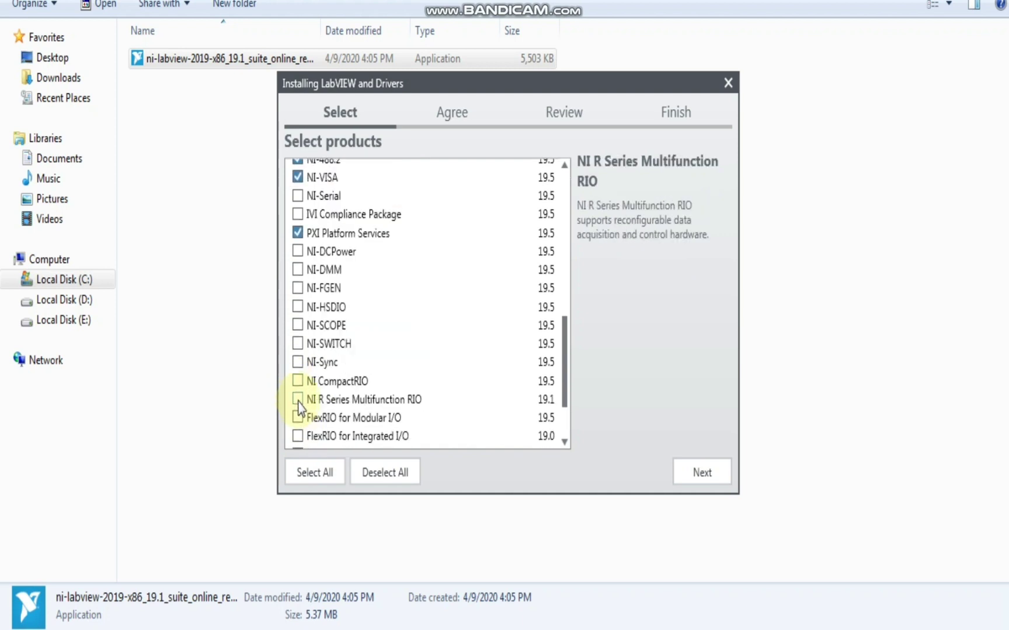
pyautogui.scroll(2, 344, 386)
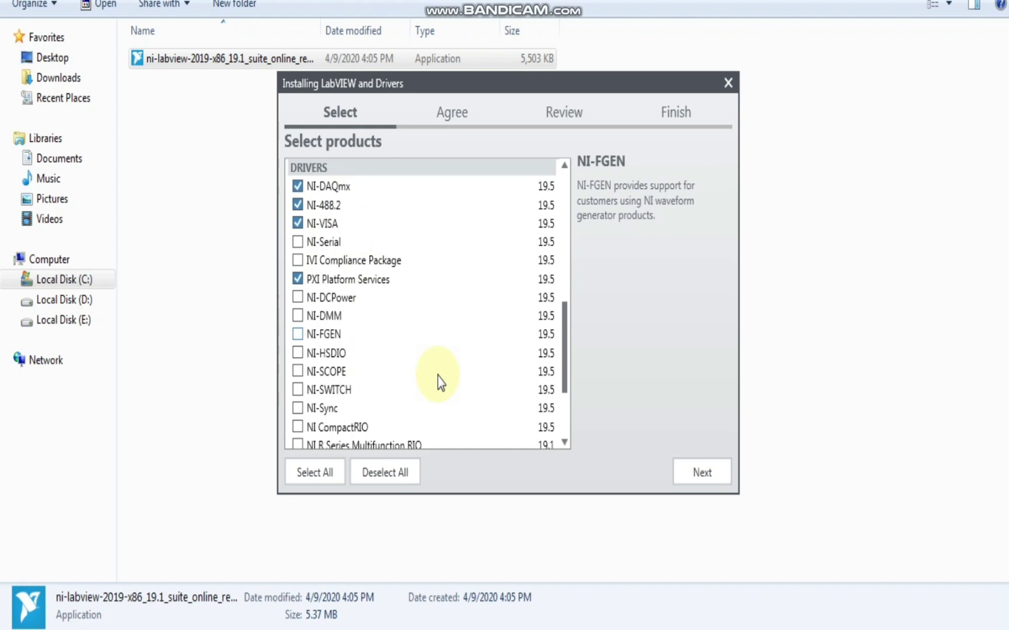
# Submit the selected products and drivers with Next, reaching the additional items page.
pyautogui.click(681, 477)
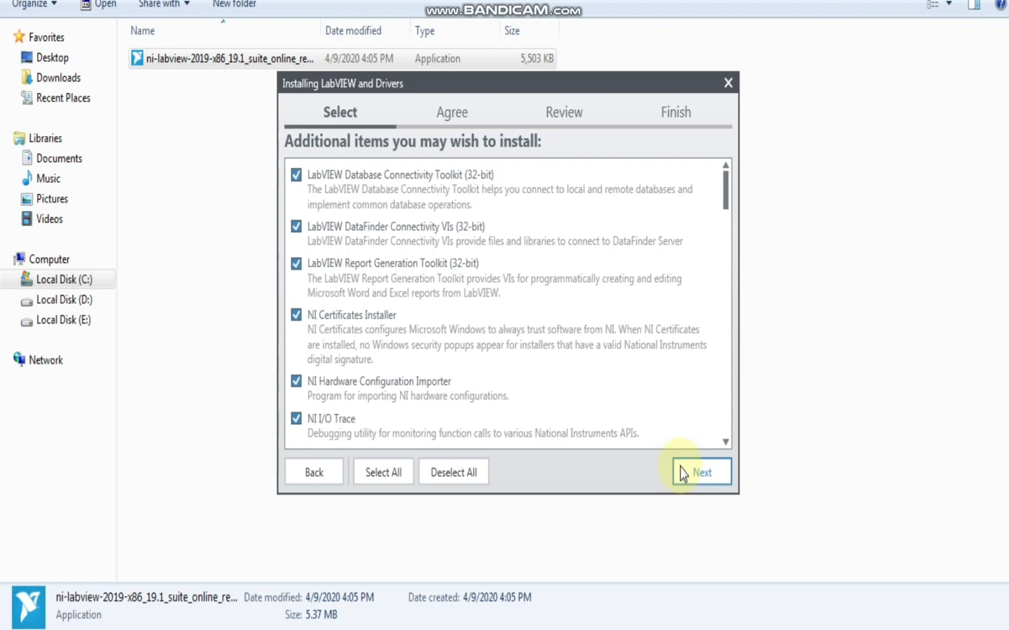
# Accept the recommended additional items, leaving all of them selected.
pyautogui.click(680, 468)
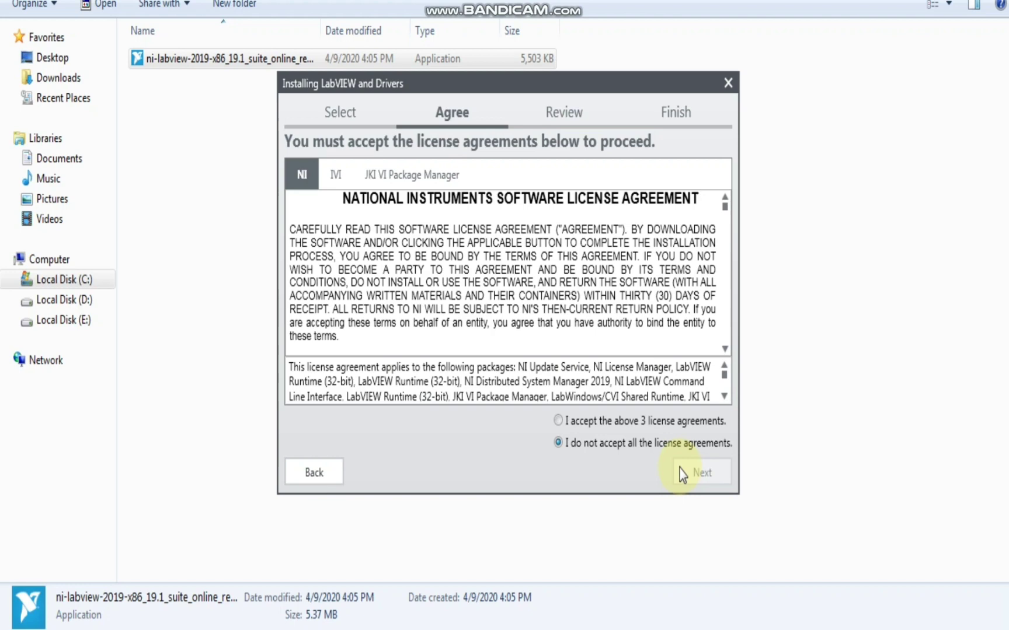
# Accept the NI, IVI, JKI and Microsoft Silverlight license agreements and reach the Review summary.
pyautogui.click(662, 420)
pyautogui.click(690, 464)
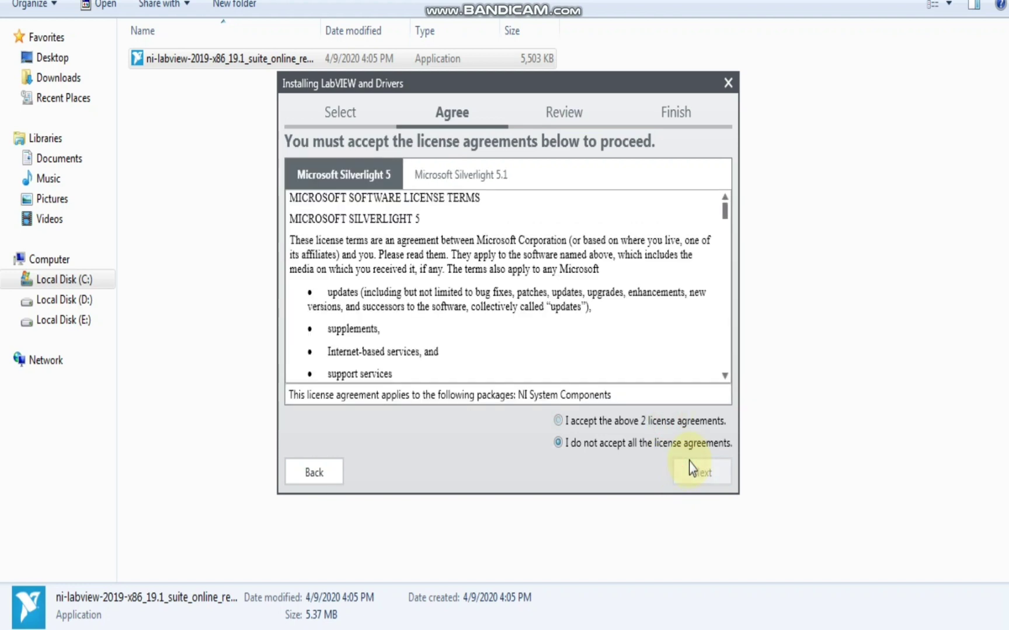
pyautogui.click(637, 421)
pyautogui.click(702, 472)
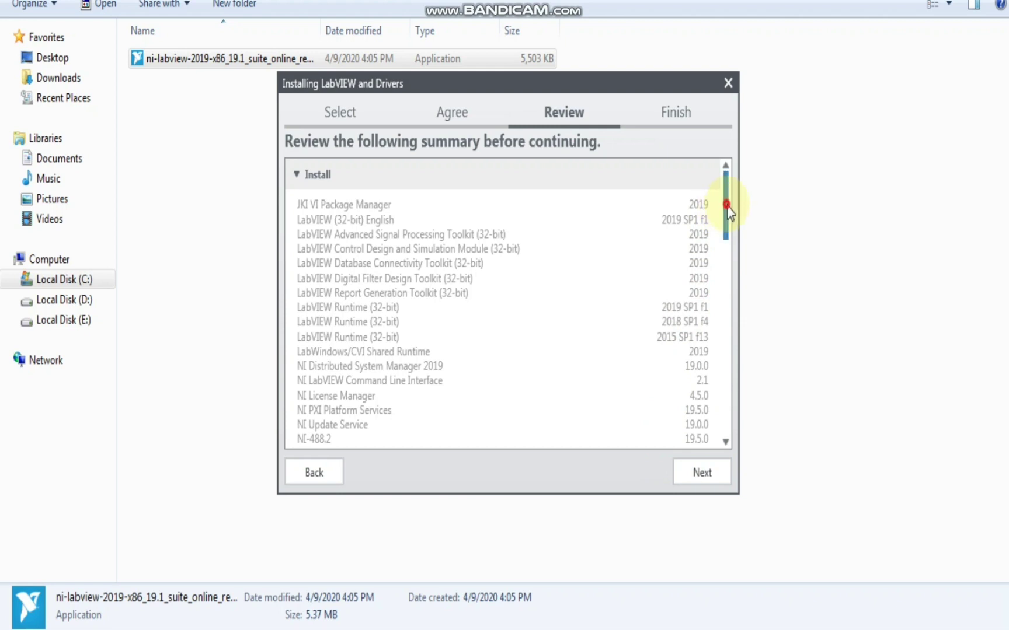
pyautogui.moveTo(727, 207); pyautogui.dragTo(725, 430)
# Begin installing the reviewed LabVIEW 2019 SP1 packages from the Review summary.
pyautogui.click(702, 473)
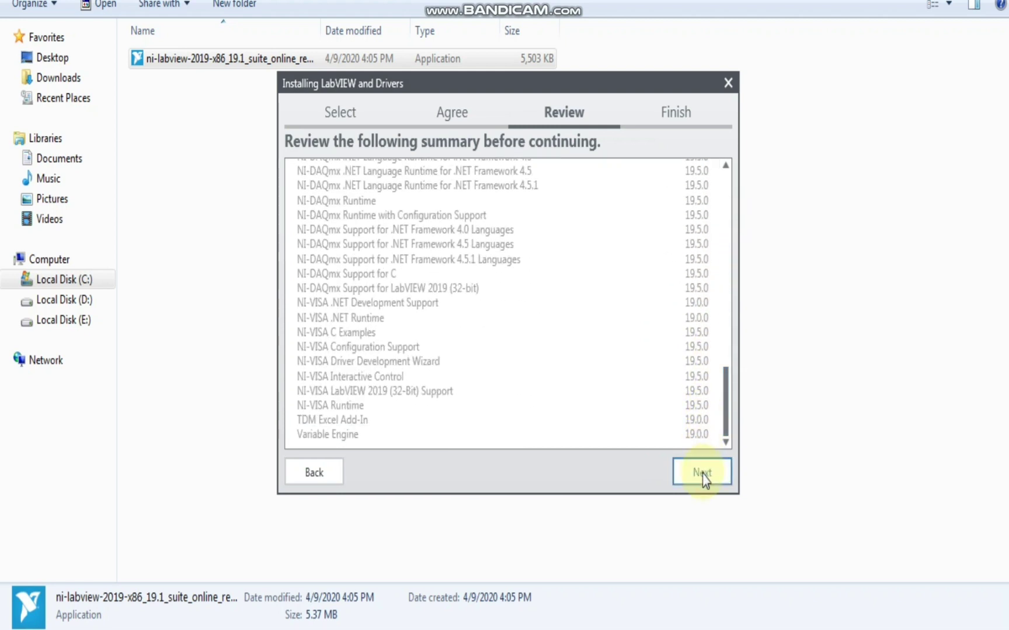